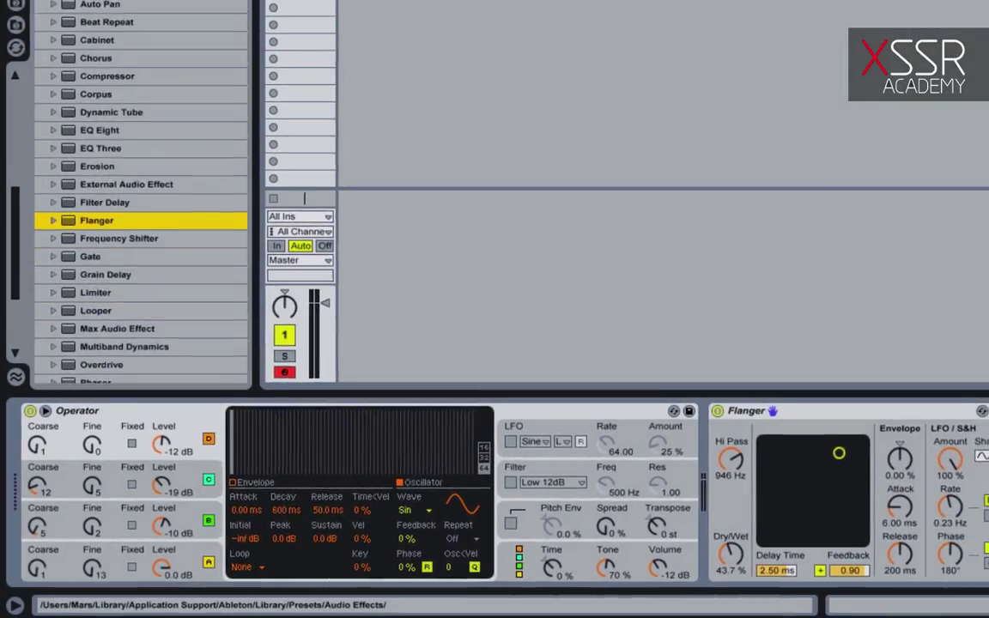
{"action": "double_click", "coordinate": [97, 382]}
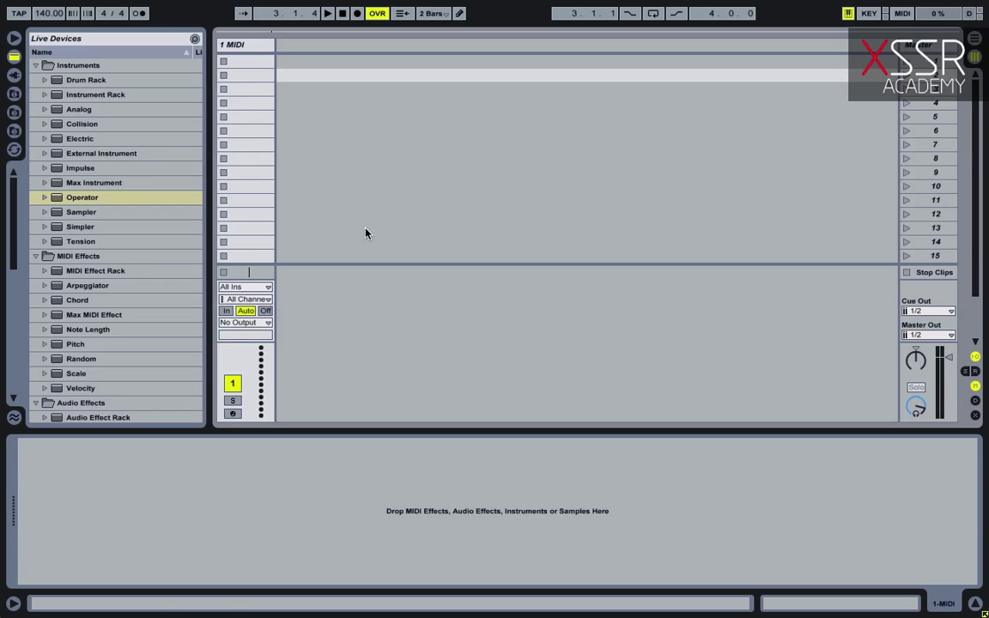
Load Operator onto the MIDI track and set oscillator B's level to -10 dB and its fine tuning to 2.
{"action": "left_click_drag", "start_coordinate": [82, 197], "coordinate": [240, 105]}
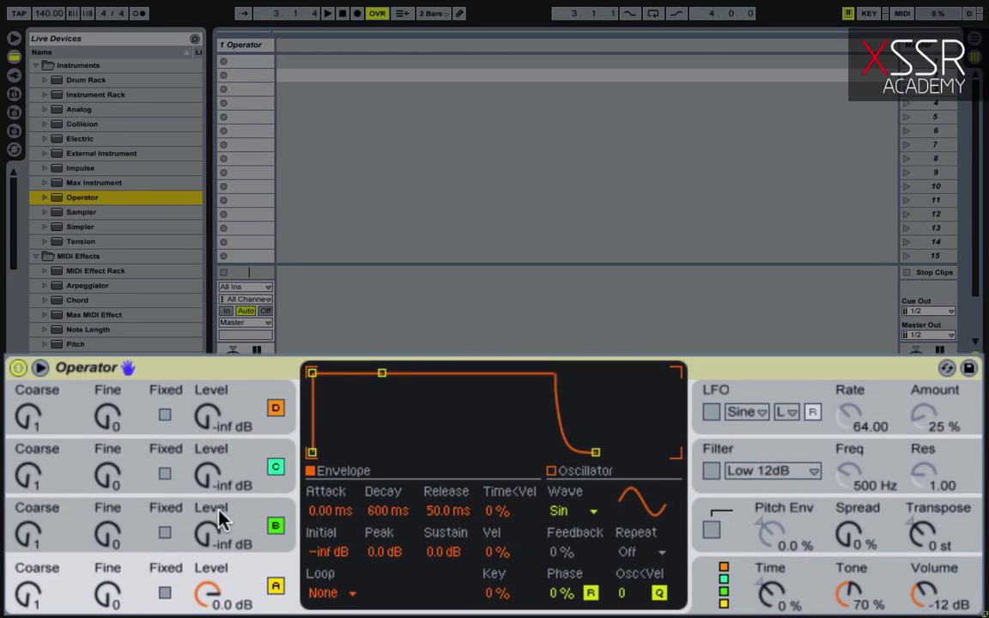
{"action": "left_click_drag", "start_coordinate": [207, 534], "coordinate": [207, 488]}
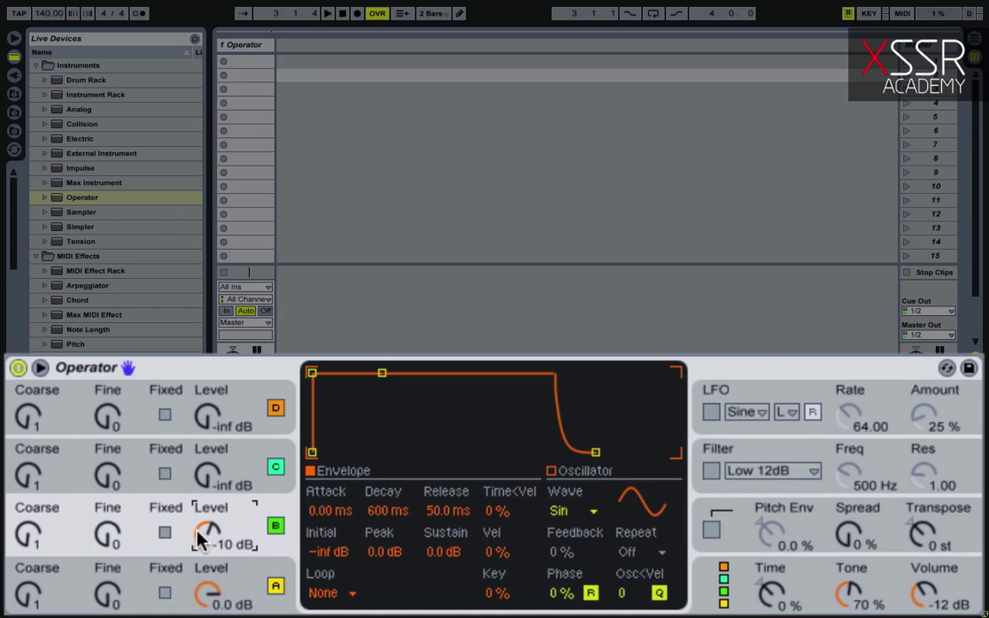
{"action": "left_click_drag", "start_coordinate": [106, 532], "coordinate": [106, 525]}
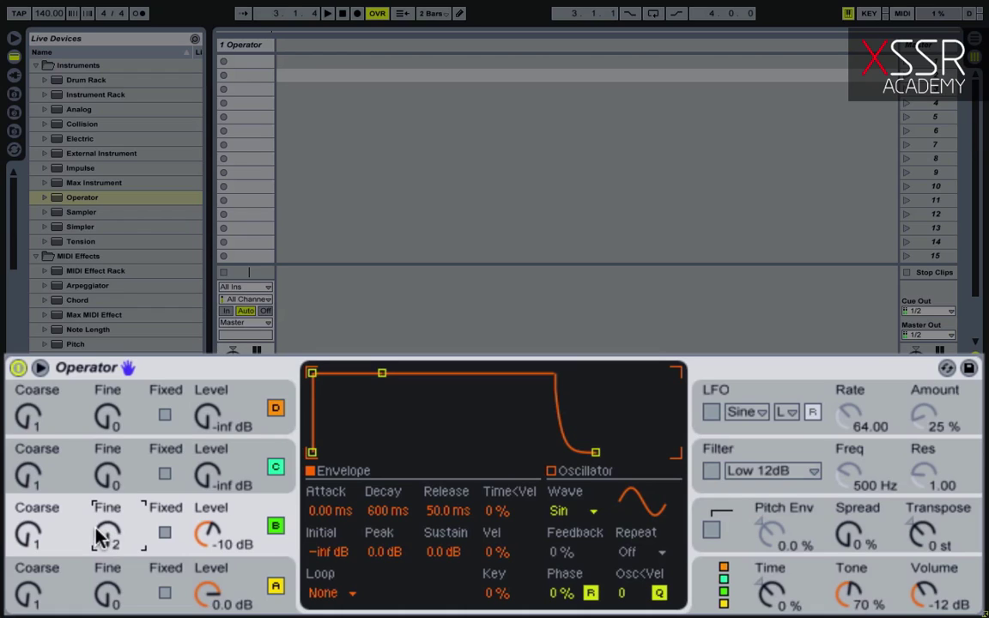
Set oscillator A's fine tuning to 13, and give oscillator B a coarse tuning of 5 and a 543 ms attack.
{"action": "left_click_drag", "start_coordinate": [107, 592], "coordinate": [108, 588]}
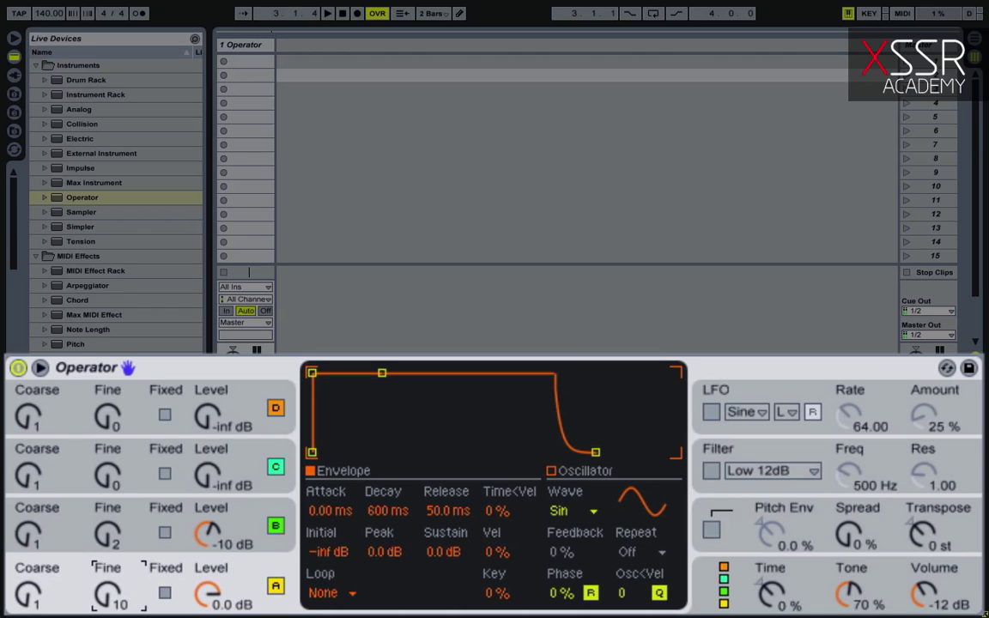
{"action": "left_click_drag", "start_coordinate": [108, 588], "coordinate": [112, 592]}
{"action": "left_click", "coordinate": [30, 534]}
{"action": "left_click_drag", "start_coordinate": [29, 533], "coordinate": [29, 525]}
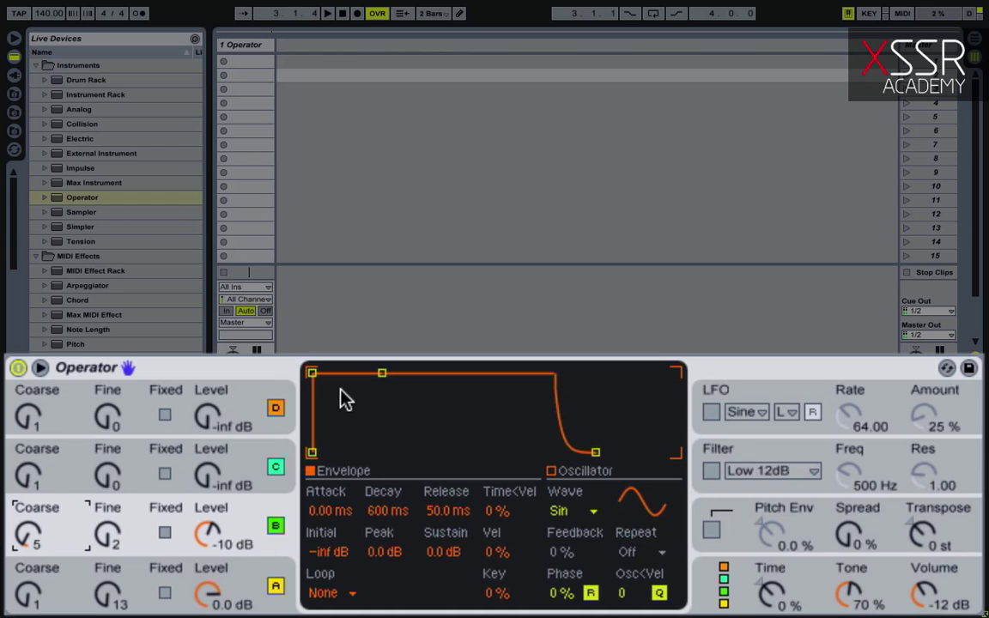
{"action": "left_click_drag", "start_coordinate": [312, 374], "coordinate": [397, 373]}
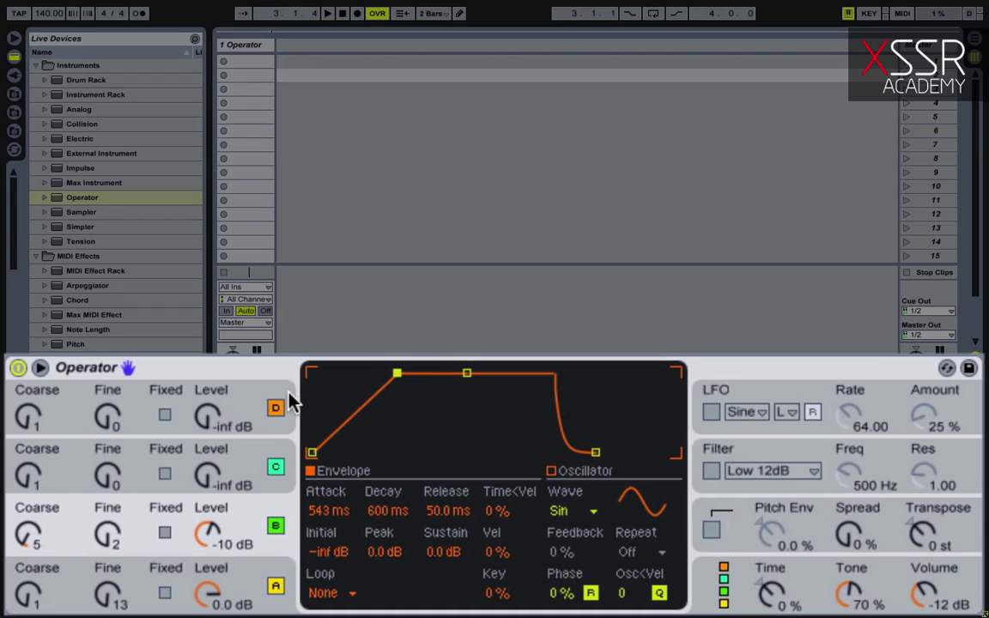
Raise oscillator C's level to -19 dB and change its waveform to Sq16.
{"action": "left_click_drag", "start_coordinate": [206, 472], "coordinate": [206, 437]}
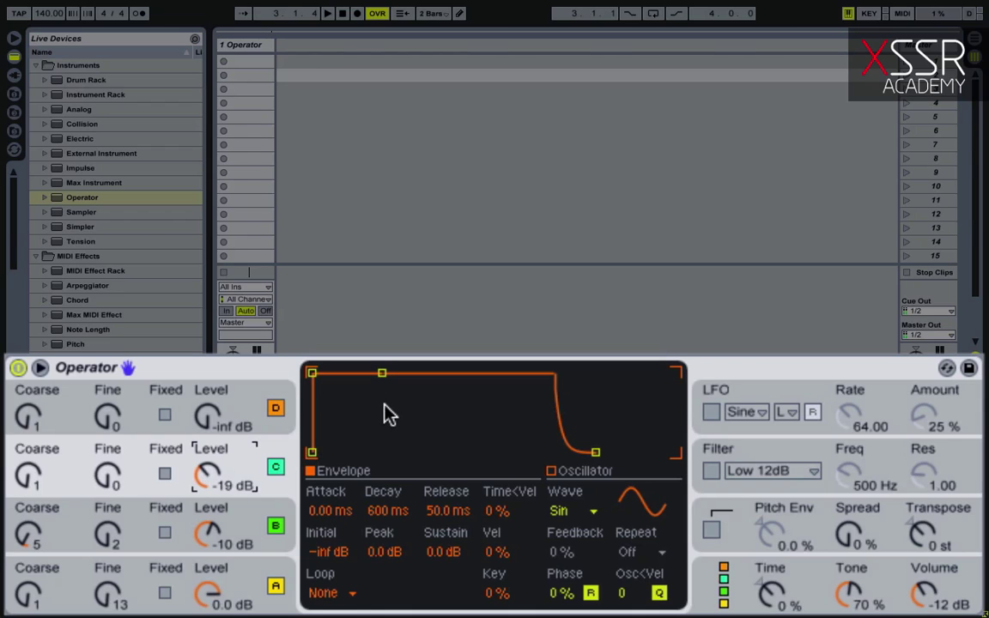
{"action": "left_click", "coordinate": [558, 513]}
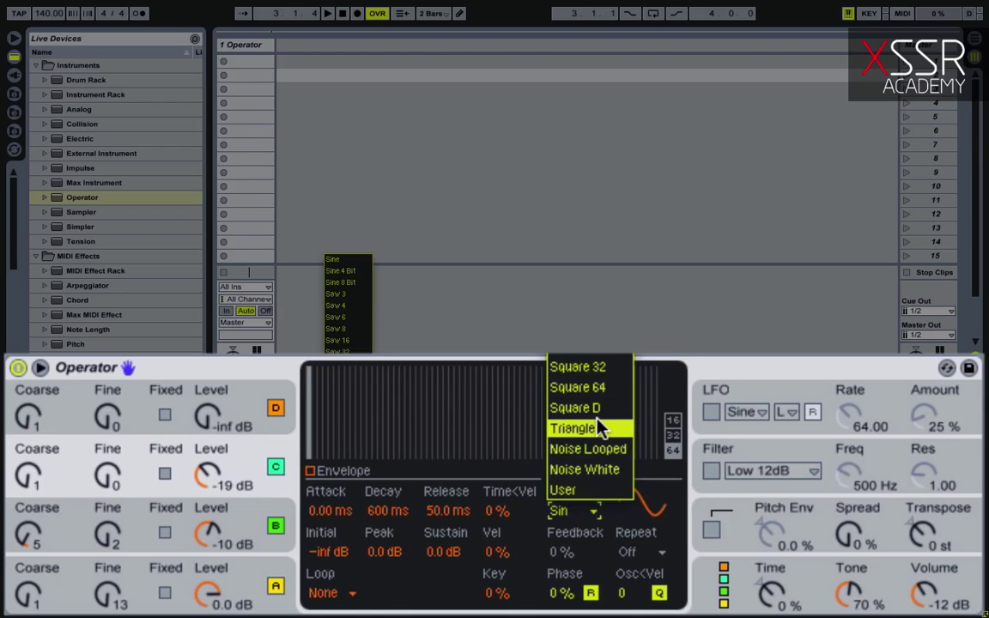
{"action": "scroll", "coordinate": [613, 360], "scroll_direction": "up", "scroll_amount": 1}
{"action": "left_click", "coordinate": [614, 363]}
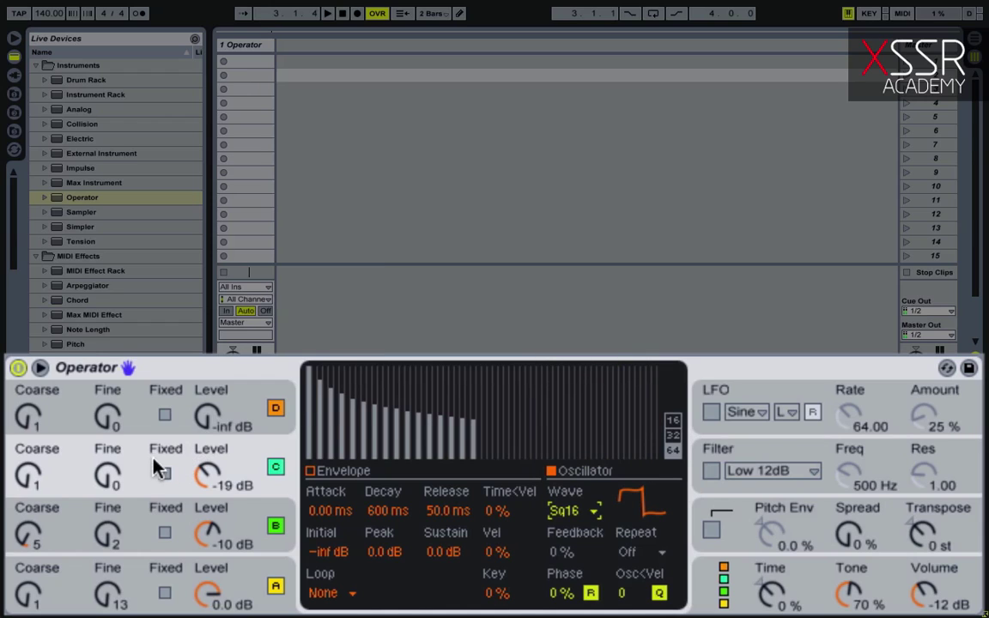
Tune oscillator C to coarse 12 and fine 5, and set oscillator D's level to -12 dB.
{"action": "left_click", "coordinate": [108, 476]}
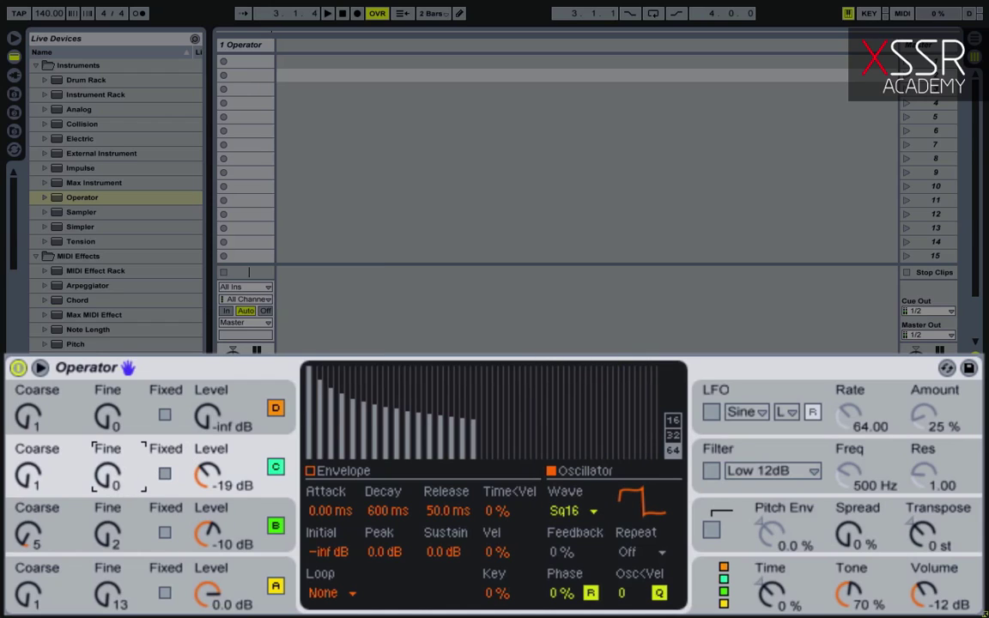
{"action": "left_click", "coordinate": [36, 477]}
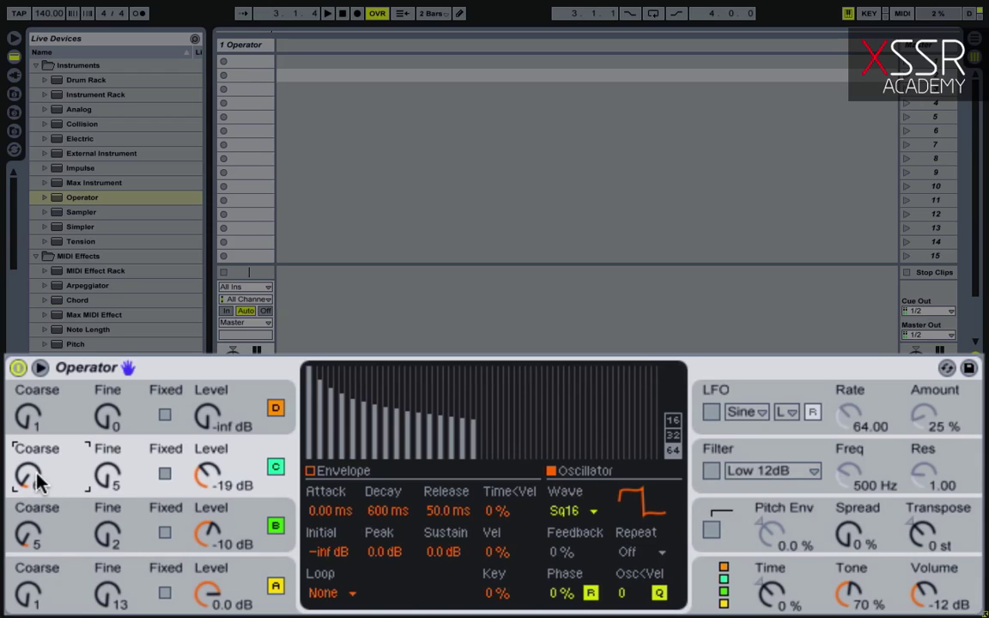
{"action": "left_click_drag", "start_coordinate": [36, 479], "coordinate": [36, 434]}
{"action": "left_click_drag", "start_coordinate": [204, 414], "coordinate": [204, 380]}
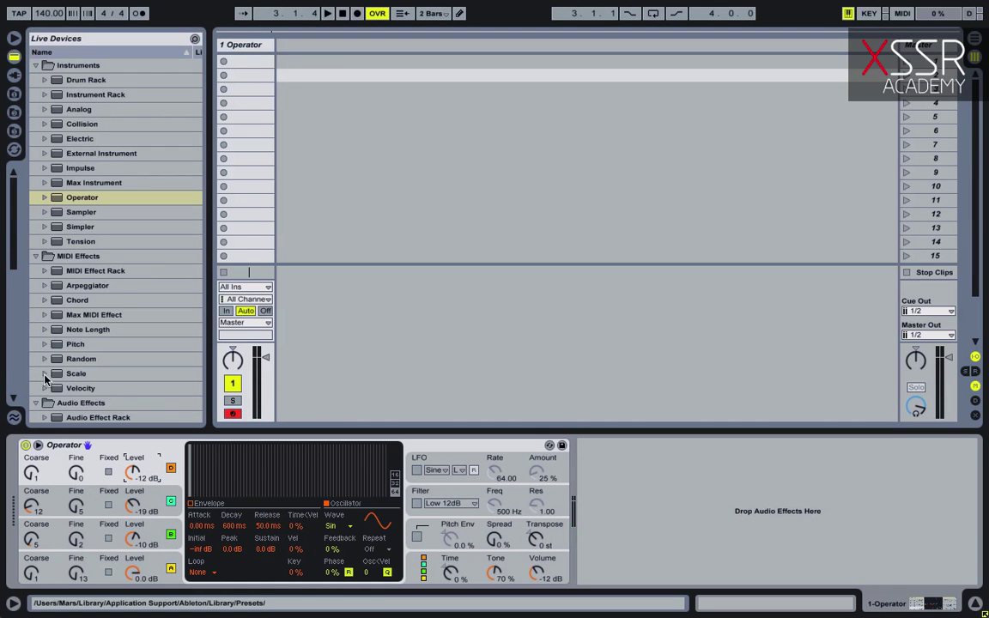
Add a Flanger after Operator and set its Dry/Wet to 43.7%, Hi Pass to 946 Hz and LFO rate to 0.23 Hz.
{"action": "scroll", "coordinate": [163, 356], "scroll_direction": "down", "scroll_amount": 5}
{"action": "scroll", "coordinate": [178, 398], "scroll_direction": "down", "scroll_amount": 1}
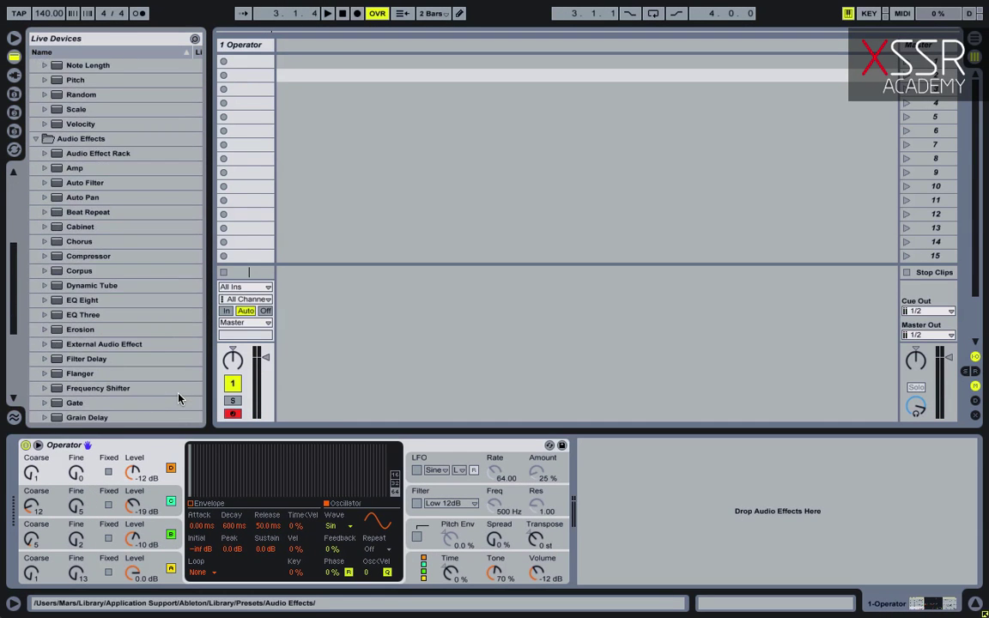
{"action": "mouse_move", "coordinate": [129, 374]}
{"action": "left_mouse_down"}
{"action": "mouse_move", "coordinate": [515, 480]}
{"action": "mouse_move", "coordinate": [637, 500]}
{"action": "left_mouse_up"}
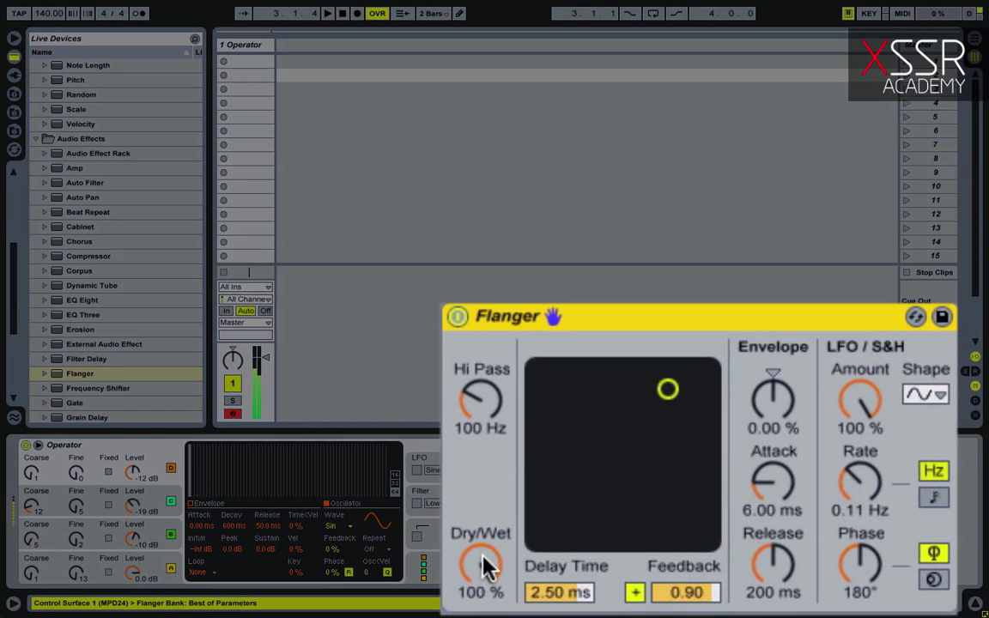
{"action": "left_click_drag", "start_coordinate": [481, 562], "coordinate": [481, 600]}
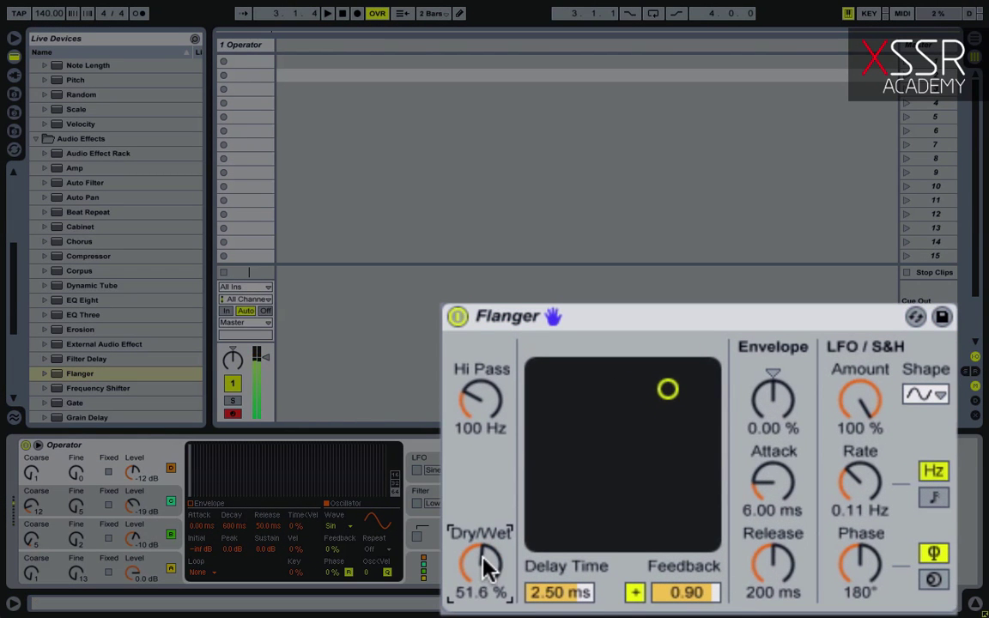
{"action": "left_click_drag", "start_coordinate": [481, 562], "coordinate": [481, 588]}
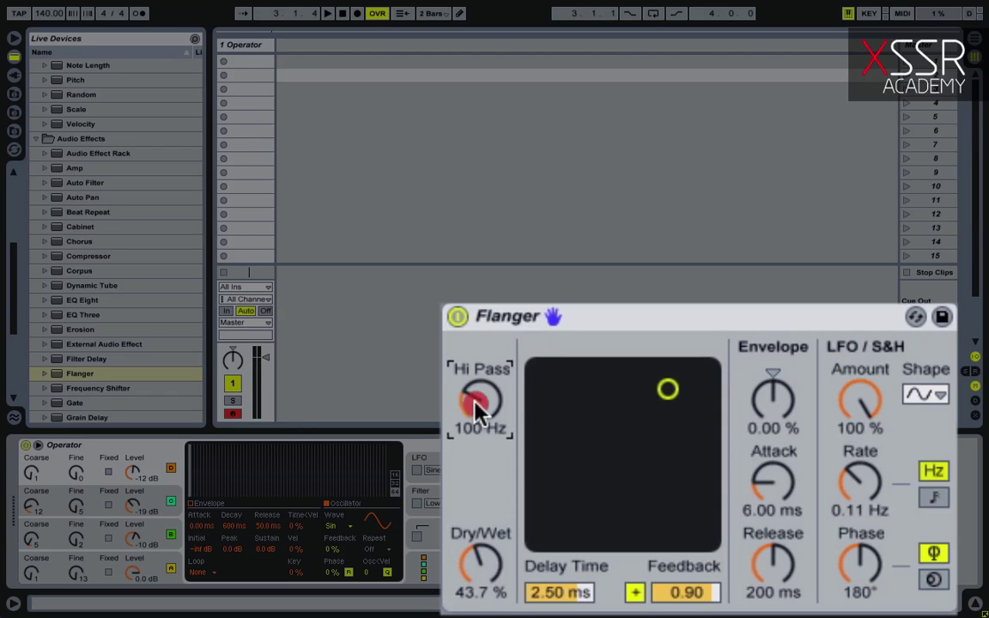
{"action": "left_click_drag", "start_coordinate": [476, 402], "coordinate": [477, 346]}
{"action": "mouse_move", "coordinate": [872, 475]}
{"action": "left_mouse_down"}
{"action": "mouse_move", "coordinate": [872, 459]}
{"action": "mouse_move", "coordinate": [872, 491]}
{"action": "left_mouse_up"}
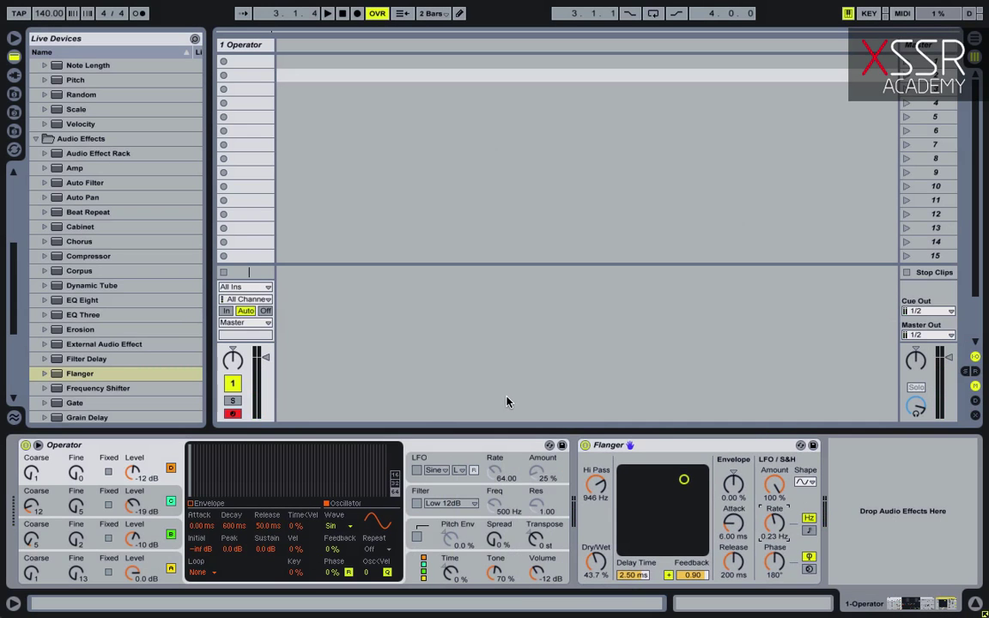
Add a Phaser after the Flanger with 36.5% Dry/Wet, LFO rate 0.04 Hz, LFO amount 100%, frequency 193 Hz and feedback 0.92.
{"action": "scroll", "coordinate": [129, 335], "scroll_direction": "down", "scroll_amount": 5}
{"action": "left_click_drag", "start_coordinate": [108, 367], "coordinate": [875, 481]}
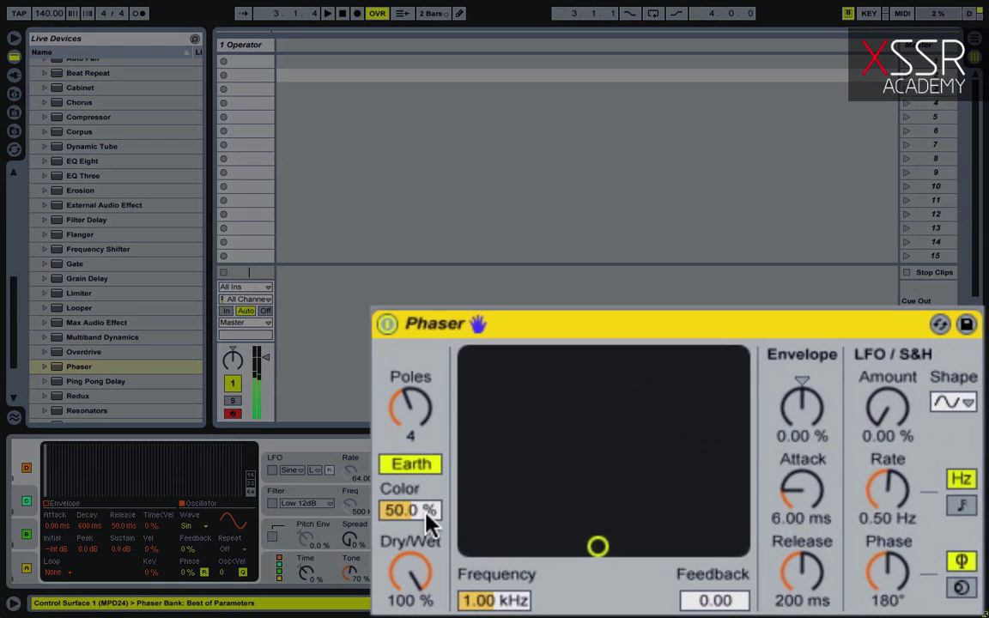
{"action": "left_click_drag", "start_coordinate": [420, 580], "coordinate": [420, 612]}
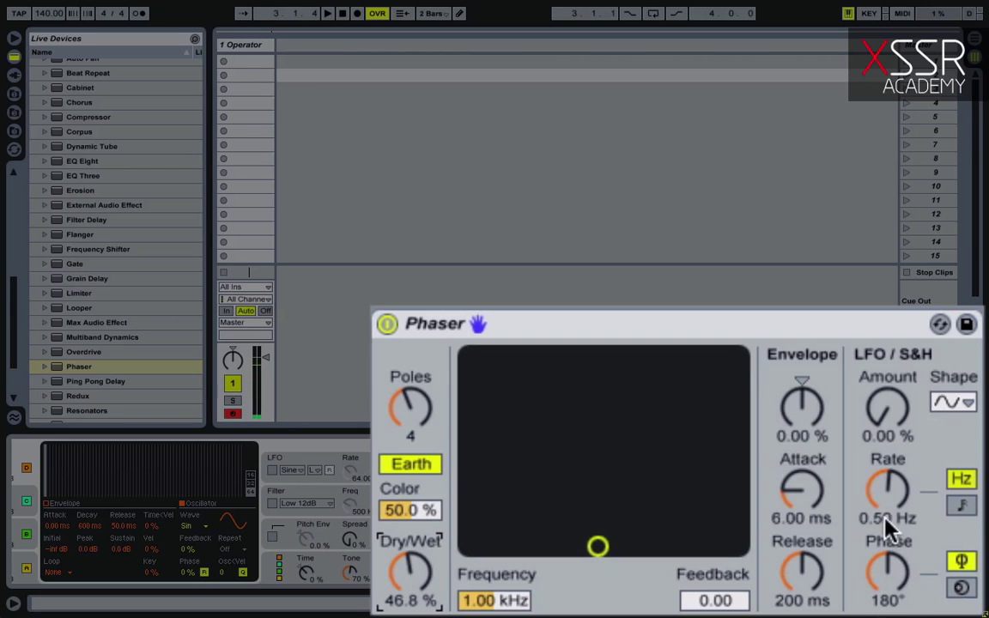
{"action": "left_click_drag", "start_coordinate": [888, 520], "coordinate": [888, 566]}
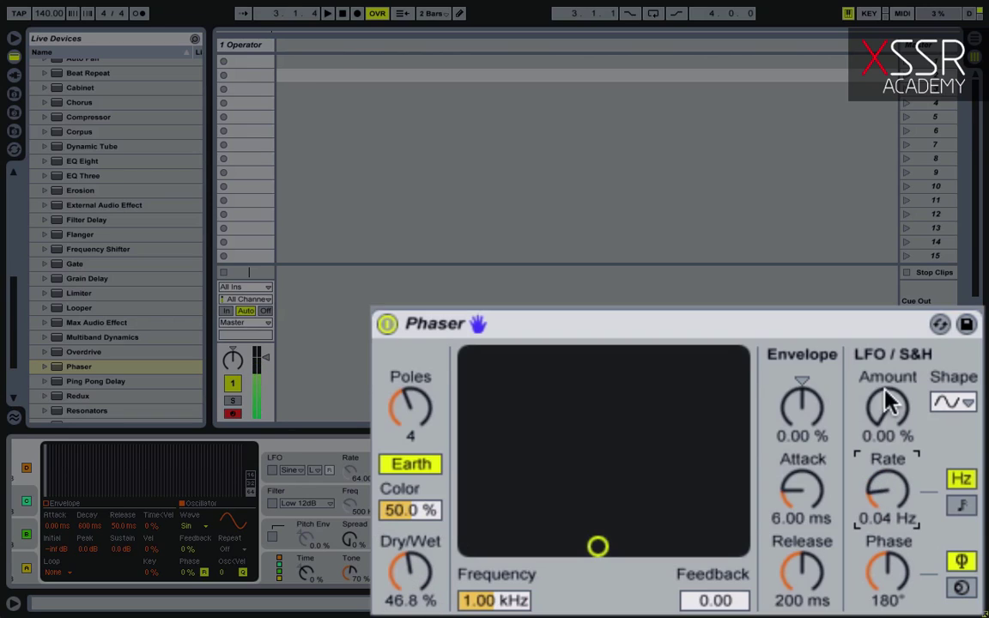
{"action": "left_click_drag", "start_coordinate": [885, 403], "coordinate": [885, 369]}
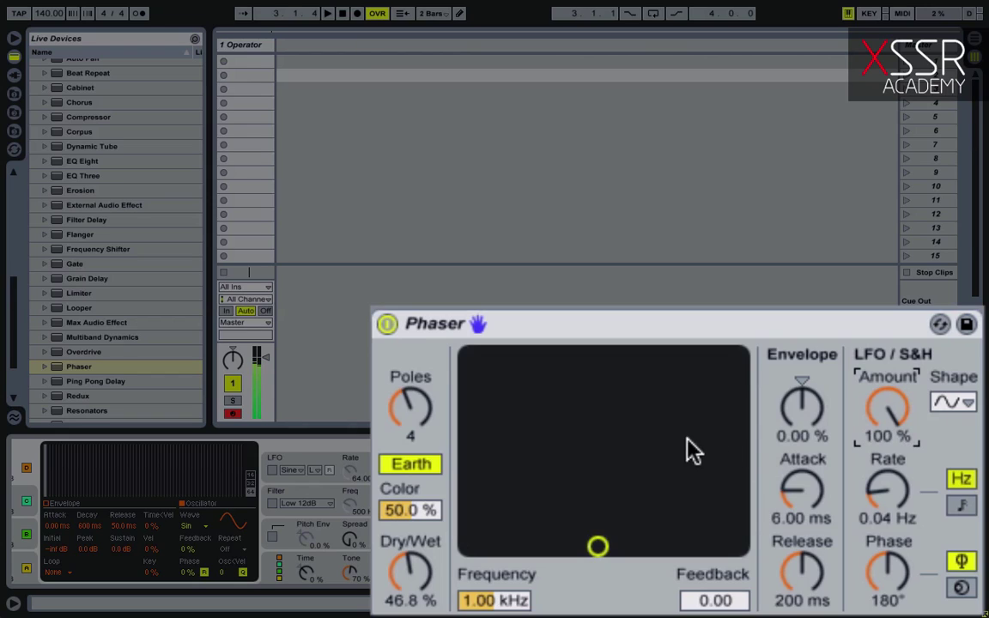
{"action": "left_click_drag", "start_coordinate": [599, 546], "coordinate": [517, 409]}
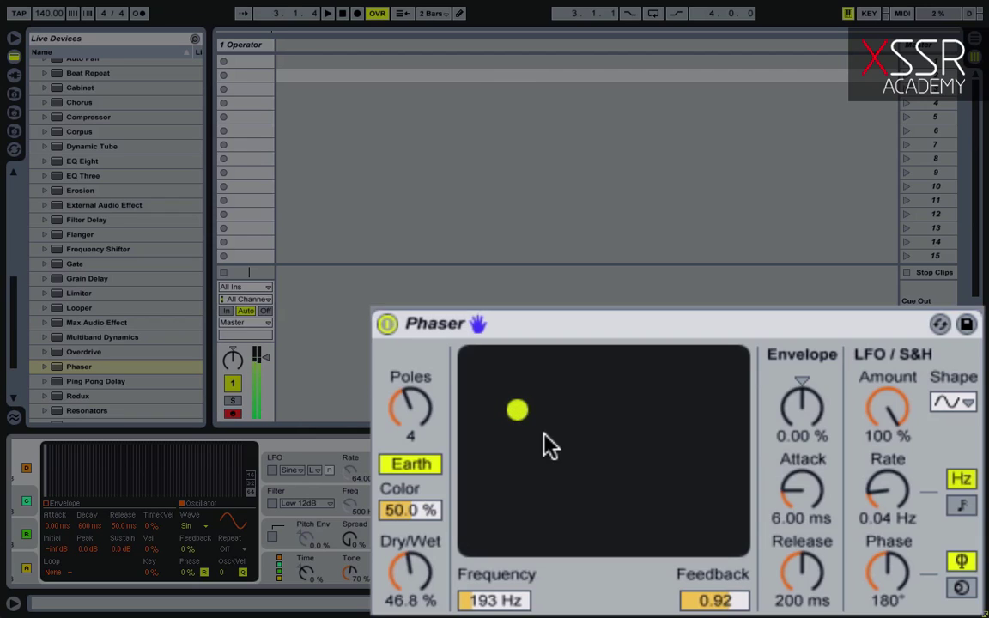
{"action": "mouse_move", "coordinate": [443, 569]}
{"action": "left_mouse_down"}
{"action": "mouse_move", "coordinate": [442, 590]}
{"action": "mouse_move", "coordinate": [442, 569]}
{"action": "left_mouse_up"}
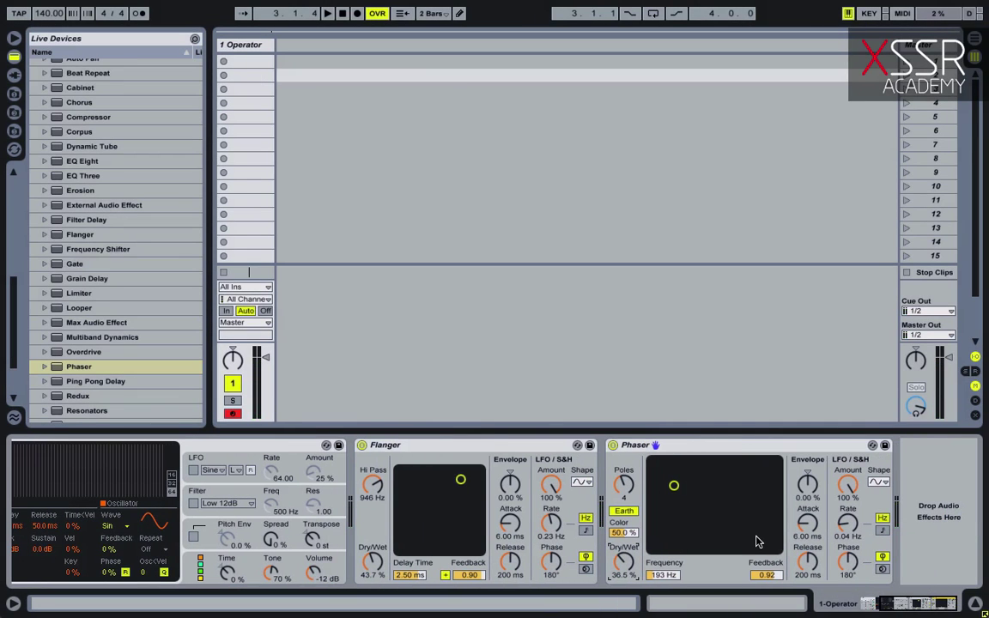
Add a Utility after the Phaser, set its width to 0%, and compare the sound with it bypassed and active.
{"action": "scroll", "coordinate": [58, 305], "scroll_direction": "down", "scroll_amount": 3}
{"action": "left_click_drag", "start_coordinate": [77, 385], "coordinate": [951, 509]}
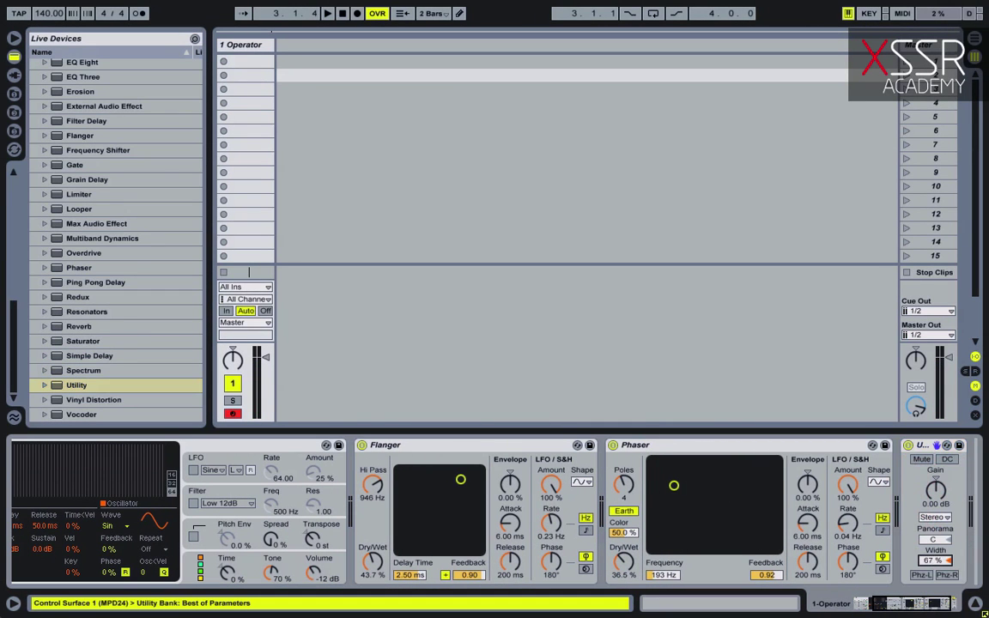
{"action": "left_click", "coordinate": [907, 445]}
{"action": "left_click", "coordinate": [907, 446]}
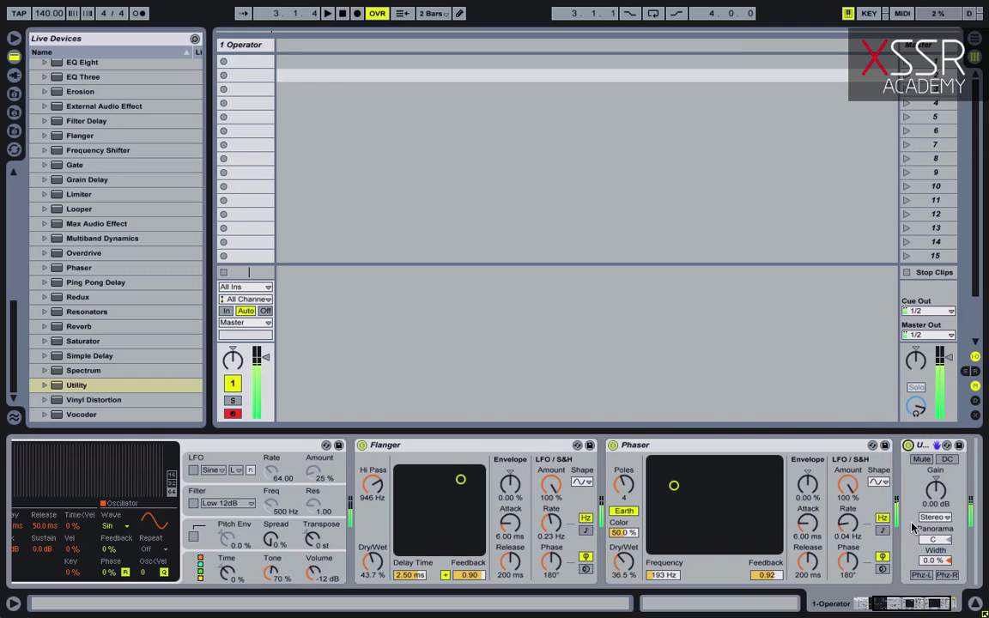
Add an EQ Eight after the Utility and cut band 2 at 500 Hz by 10.2 dB with a Q of 1.94.
{"action": "scroll", "coordinate": [912, 527], "scroll_direction": "right", "scroll_amount": 2}
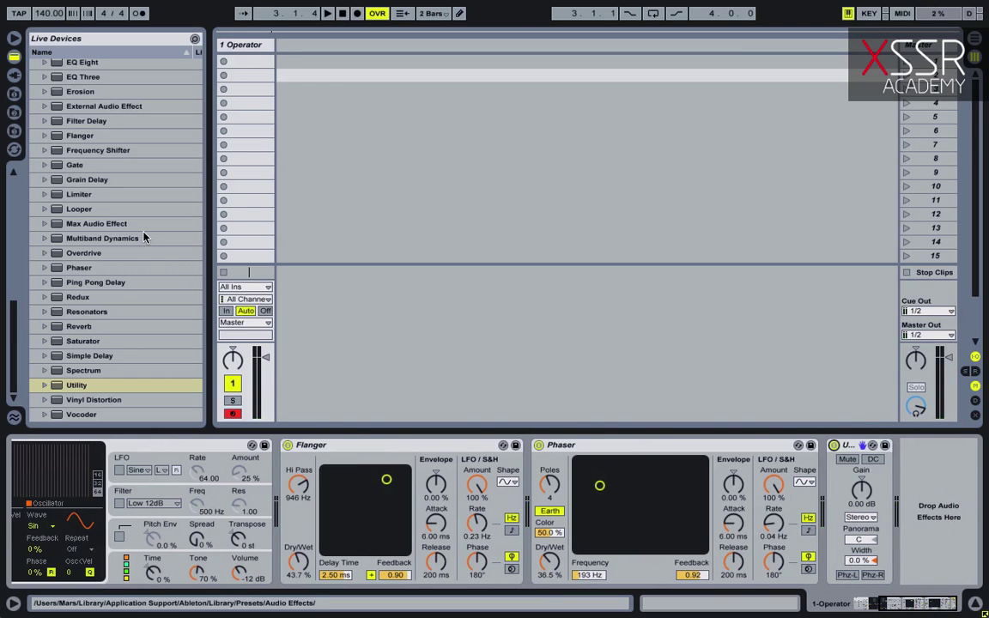
{"action": "scroll", "coordinate": [127, 244], "scroll_direction": "up", "scroll_amount": 3}
{"action": "left_click_drag", "start_coordinate": [81, 132], "coordinate": [911, 509]}
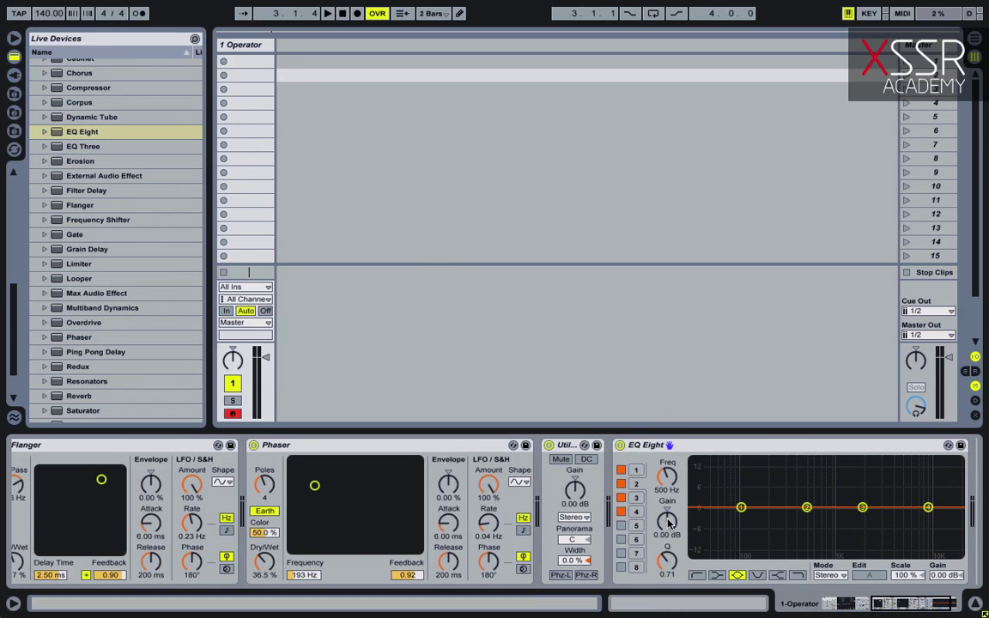
{"action": "mouse_move", "coordinate": [667, 522]}
{"action": "left_mouse_down"}
{"action": "mouse_move", "coordinate": [668, 550]}
{"action": "mouse_move", "coordinate": [667, 539]}
{"action": "left_mouse_up"}
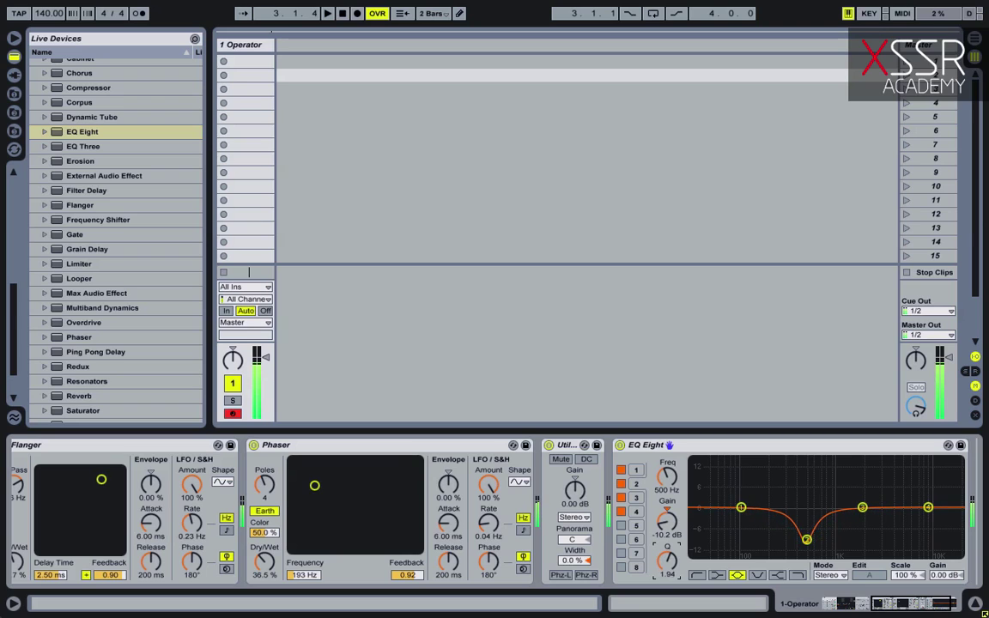
Compare the sound with EQ Eight bypassed and active.
{"action": "left_click", "coordinate": [619, 444]}
{"action": "left_click", "coordinate": [619, 445]}
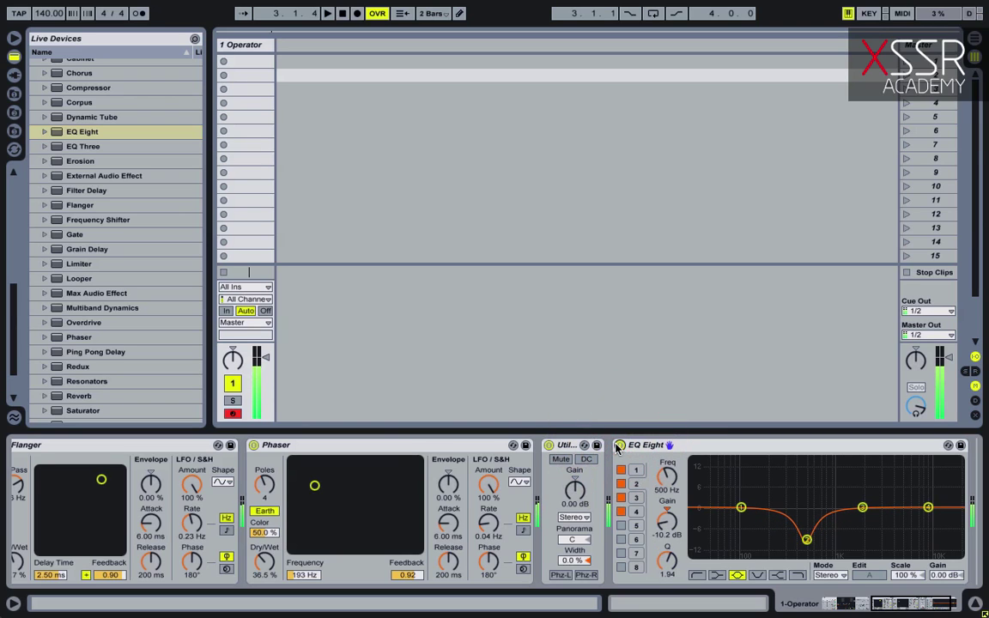
{"action": "left_click", "coordinate": [619, 444]}
{"action": "left_click", "coordinate": [619, 445]}
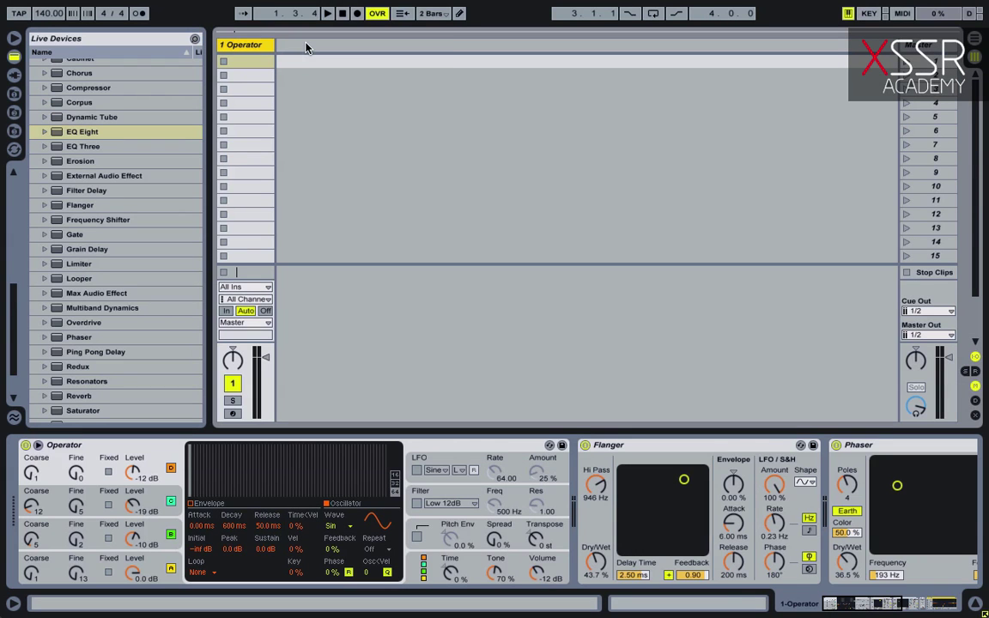
Insert an audio track beside the Operator track and set its input to Resampling.
{"action": "right_click", "coordinate": [307, 45]}
{"action": "left_click", "coordinate": [320, 52]}
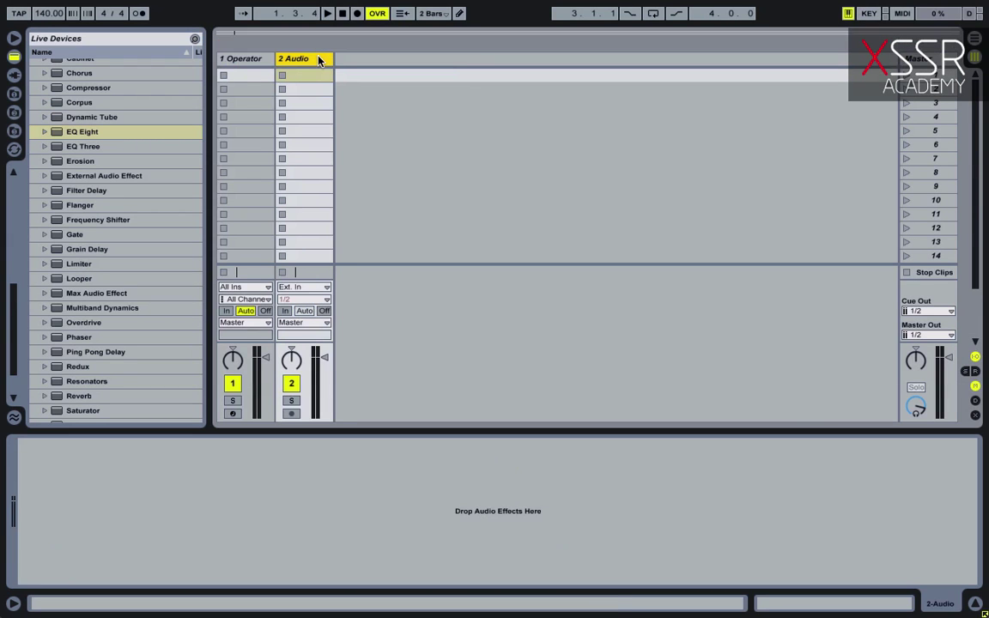
{"action": "left_click", "coordinate": [309, 288]}
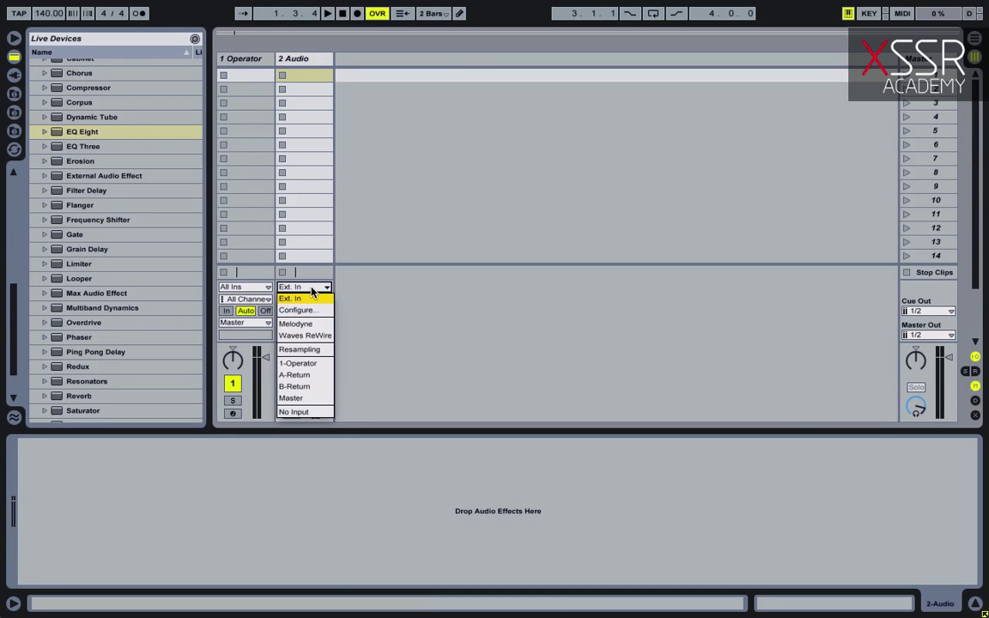
{"action": "left_click", "coordinate": [314, 335]}
Create an empty MIDI clip in the Operator track's first slot and bring the C1 to C2 octave into the note editor.
{"action": "double_click", "coordinate": [238, 75]}
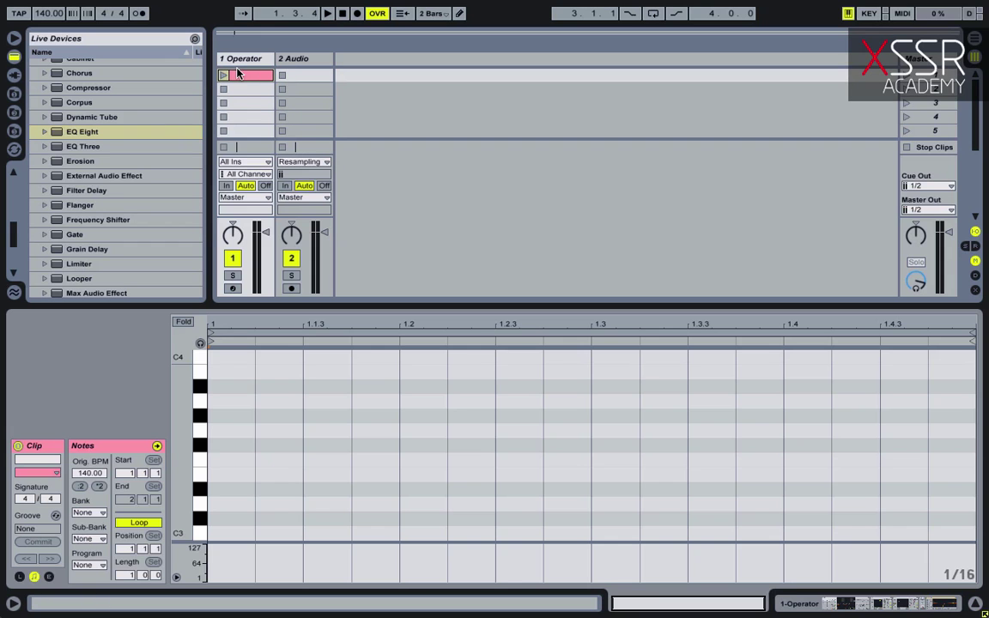
{"action": "scroll", "coordinate": [272, 445], "scroll_direction": "down", "scroll_amount": 5}
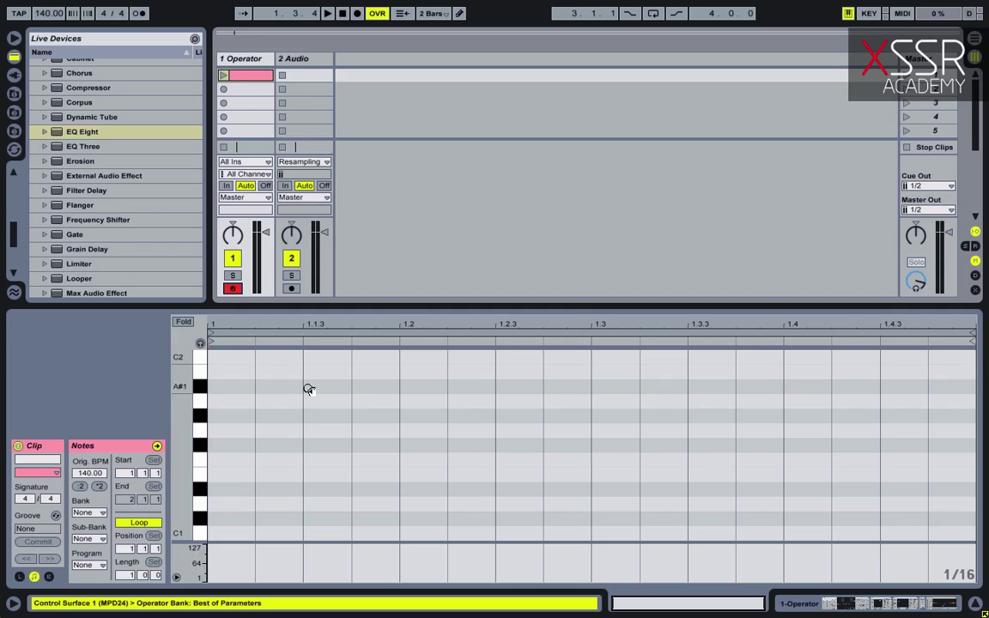
Add an F0 note to the clip and stretch it across the whole bar.
{"action": "scroll", "coordinate": [275, 435], "scroll_direction": "down", "scroll_amount": 4}
{"action": "double_click", "coordinate": [237, 503]}
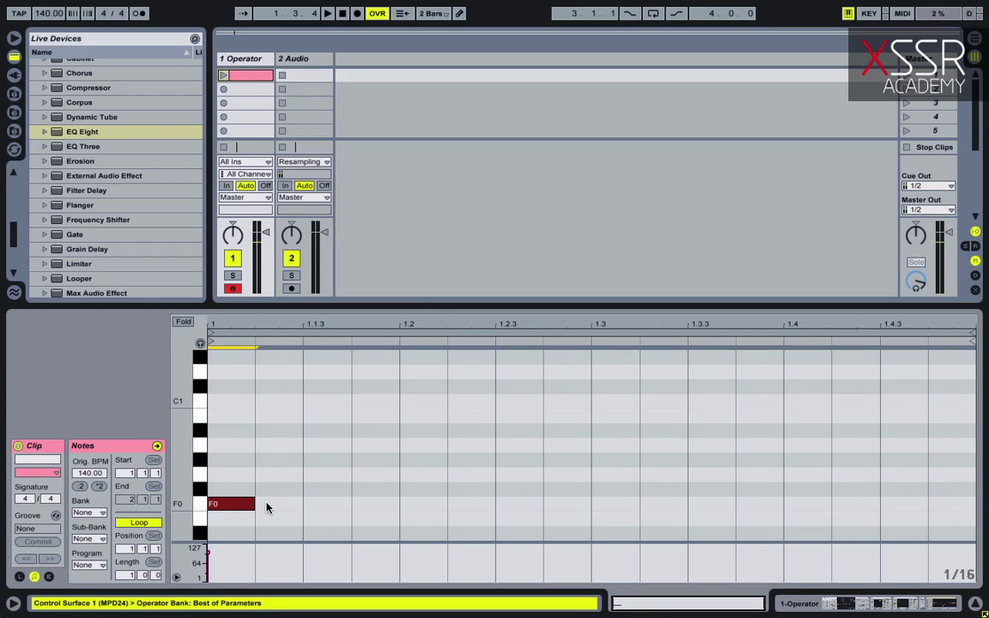
{"action": "left_click_drag", "start_coordinate": [255, 503], "coordinate": [900, 461]}
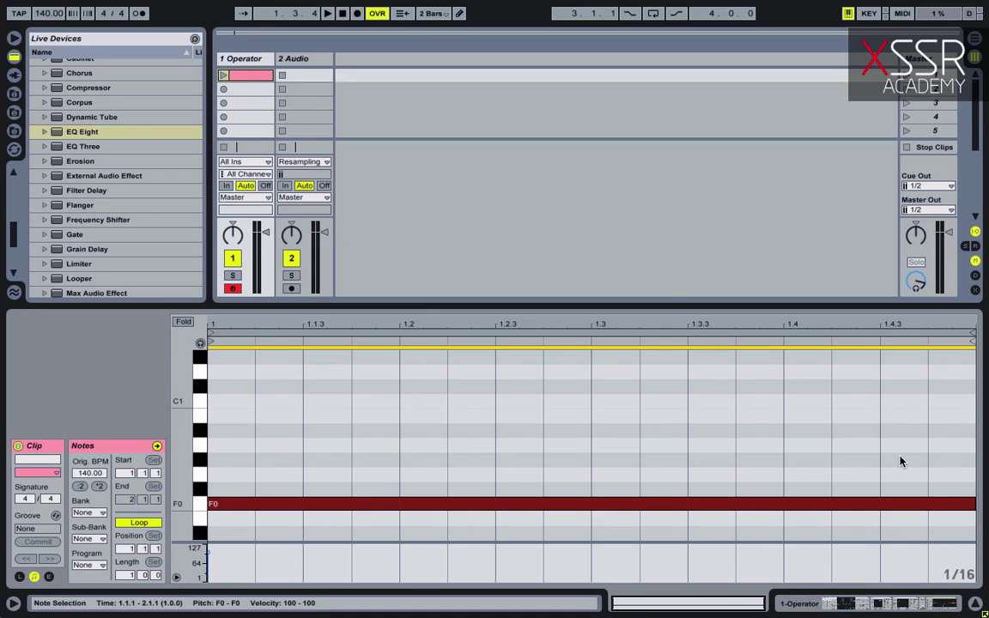
Arm the audio track, launch the Operator clip and record a little over one bar of it into the audio track's first slot.
{"action": "left_click", "coordinate": [291, 288]}
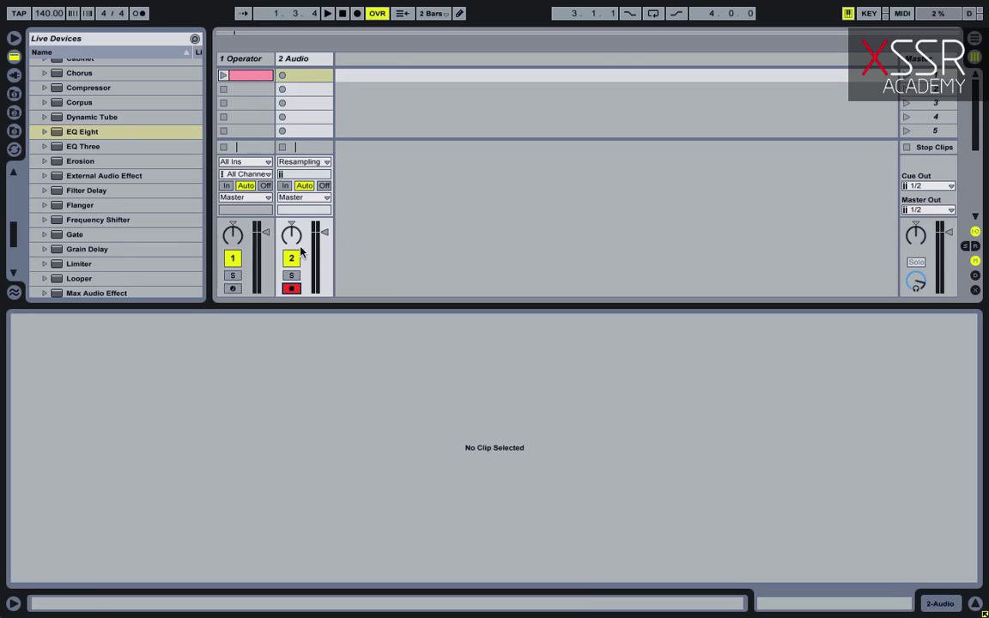
{"action": "left_click", "coordinate": [222, 76]}
{"action": "left_click", "coordinate": [282, 76]}
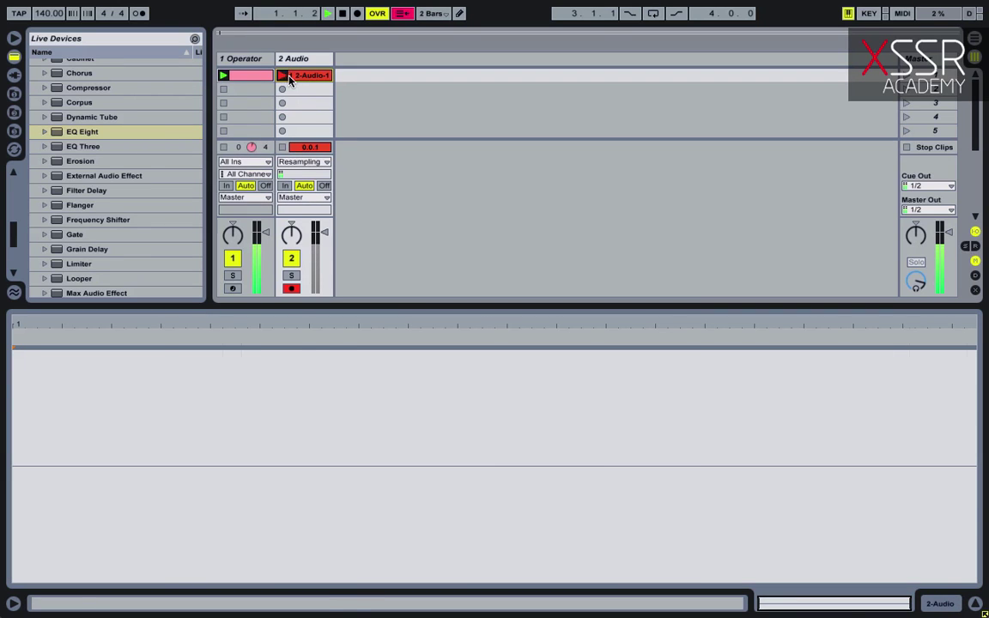
{"action": "left_click", "coordinate": [282, 76]}
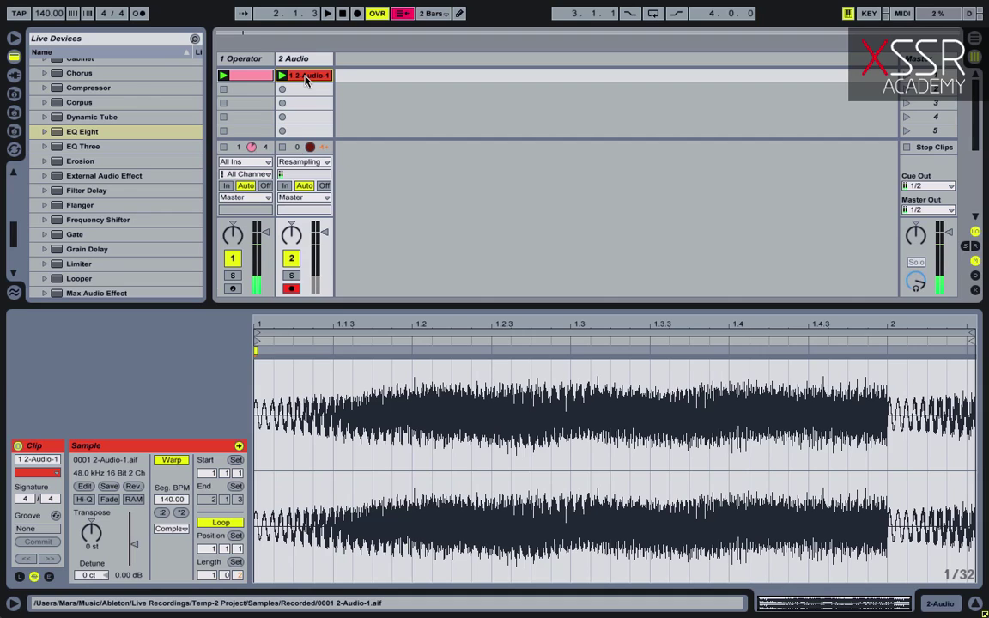
Load Simpler onto a new MIDI track and use the recorded 2-Audio-1 clip as its sample.
{"action": "left_click", "coordinate": [288, 59]}
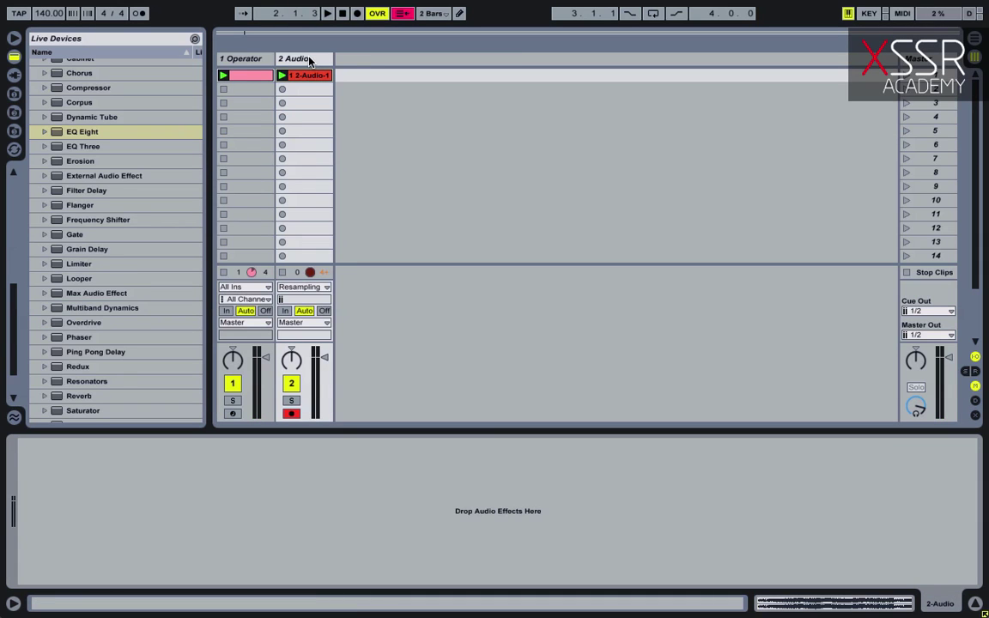
{"action": "right_click", "coordinate": [337, 48]}
{"action": "left_click", "coordinate": [400, 69]}
{"action": "scroll", "coordinate": [82, 144], "scroll_direction": "up", "scroll_amount": 7}
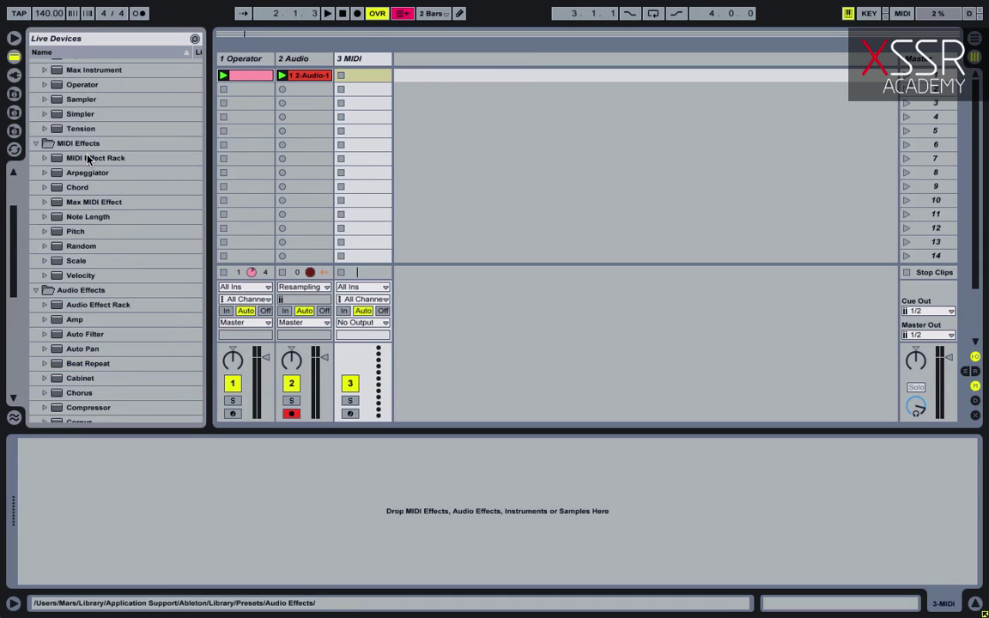
{"action": "left_click", "coordinate": [79, 114]}
{"action": "left_click_drag", "start_coordinate": [375, 67], "coordinate": [375, 71]}
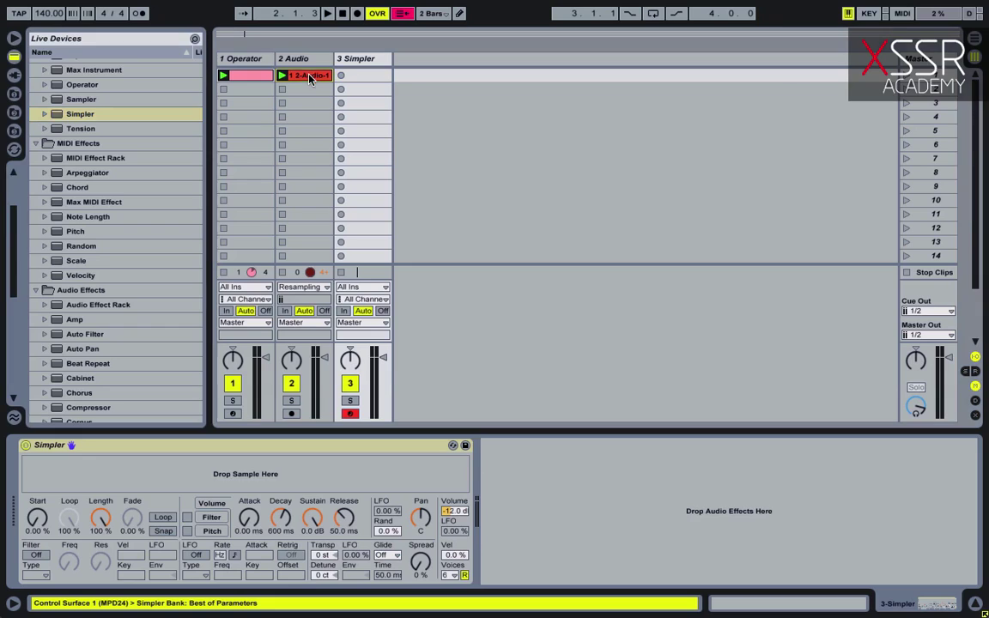
{"action": "left_click_drag", "start_coordinate": [309, 76], "coordinate": [283, 468]}
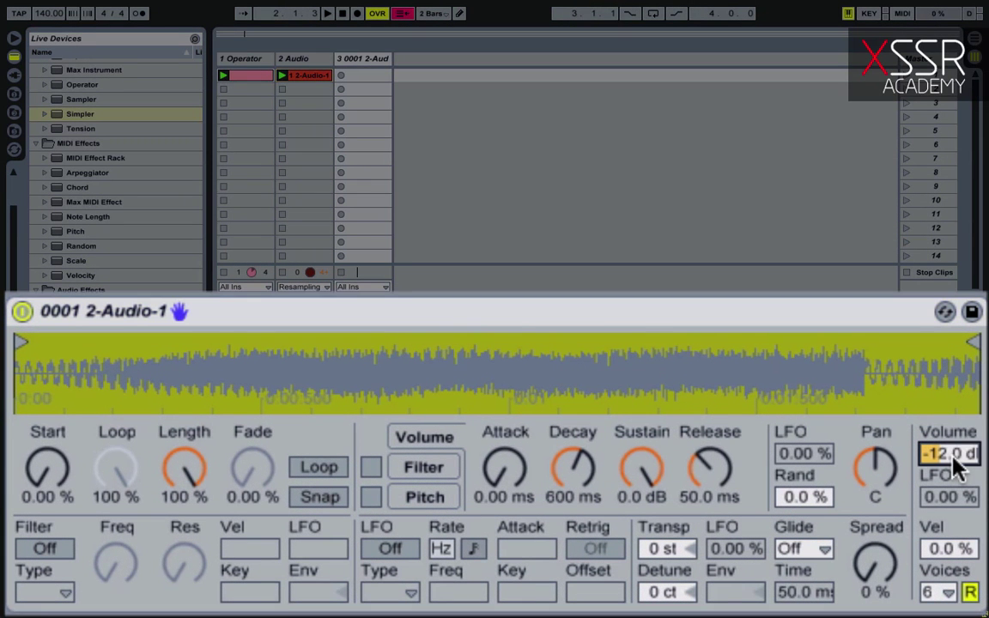
Set Simpler's volume to 0 dB and trim the sample end to just before the note repeats.
{"action": "key", "text": "Delete"}
{"action": "left_click_drag", "start_coordinate": [972, 341], "coordinate": [842, 346]}
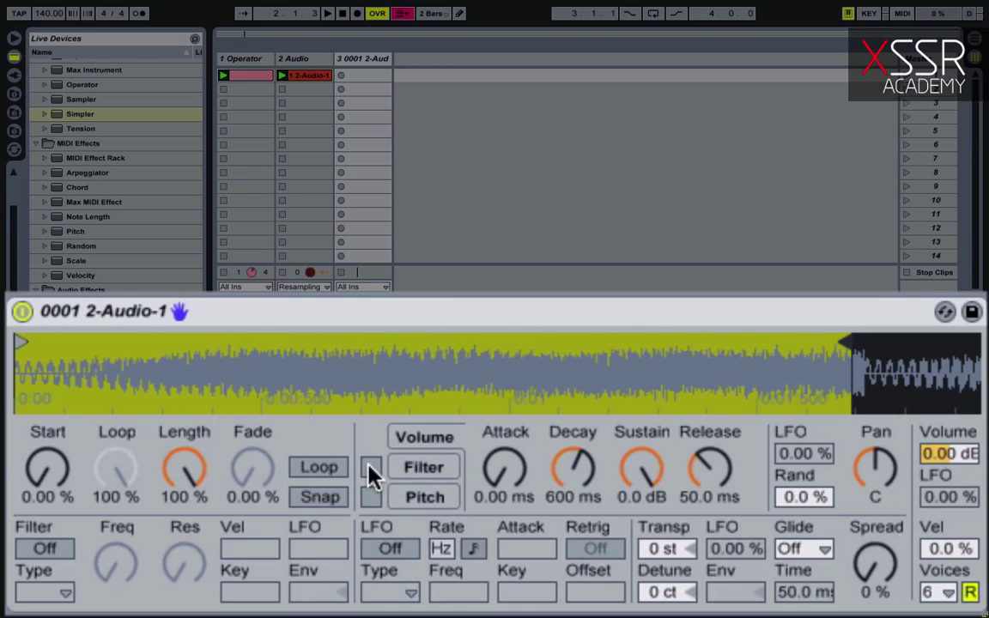
Turn on Simpler's Loop with a Fade of 43.7 % and a Loop amount of 88.9 %.
{"action": "left_click", "coordinate": [307, 479]}
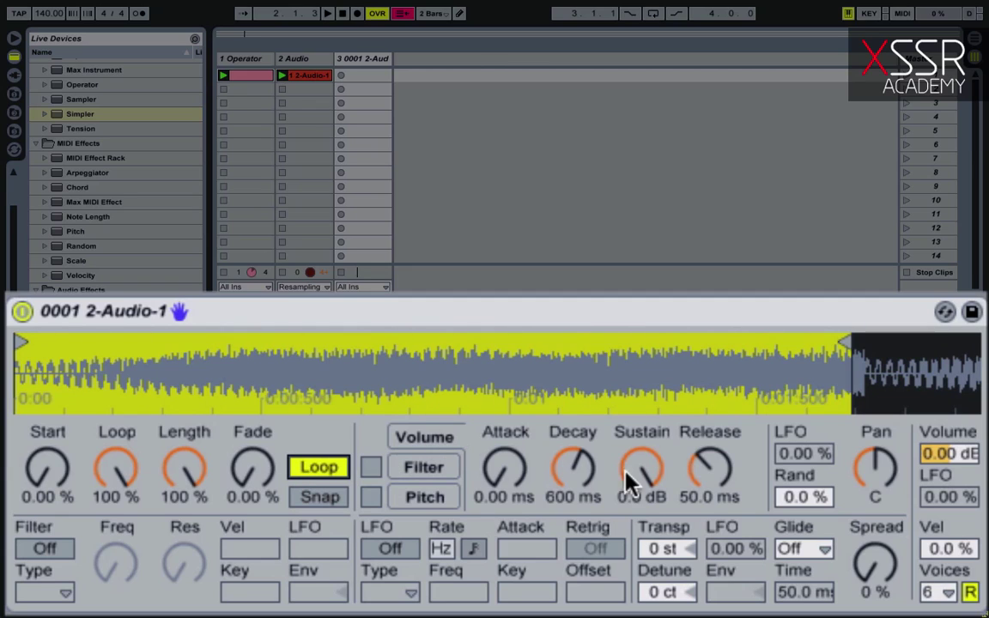
{"action": "left_click_drag", "start_coordinate": [222, 477], "coordinate": [221, 439]}
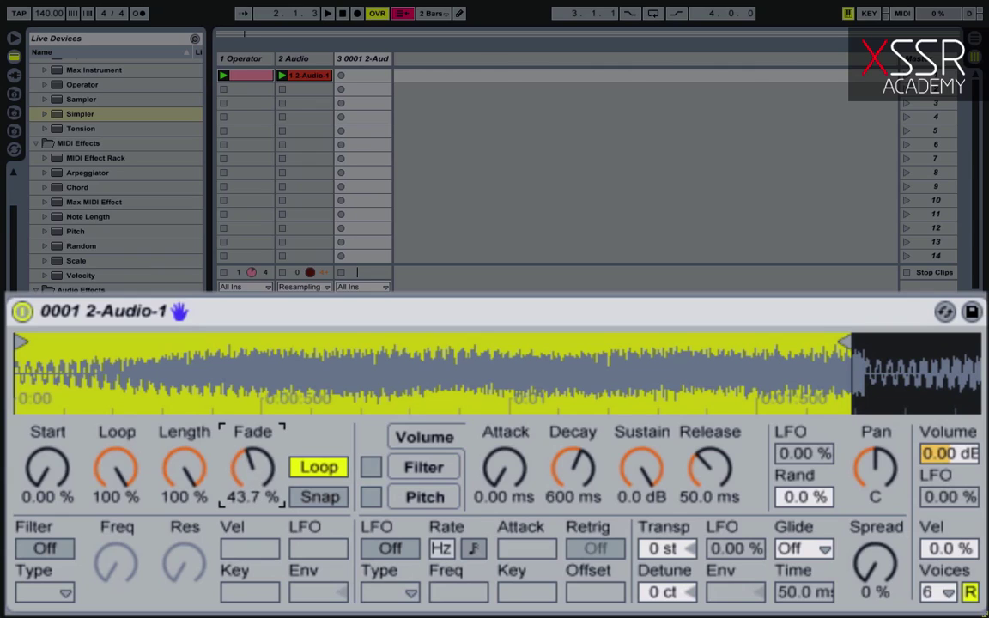
{"action": "left_click_drag", "start_coordinate": [127, 481], "coordinate": [127, 495]}
Set the tempo to 172 BPM, turn on the metronome and start playback.
{"action": "left_click", "coordinate": [47, 16]}
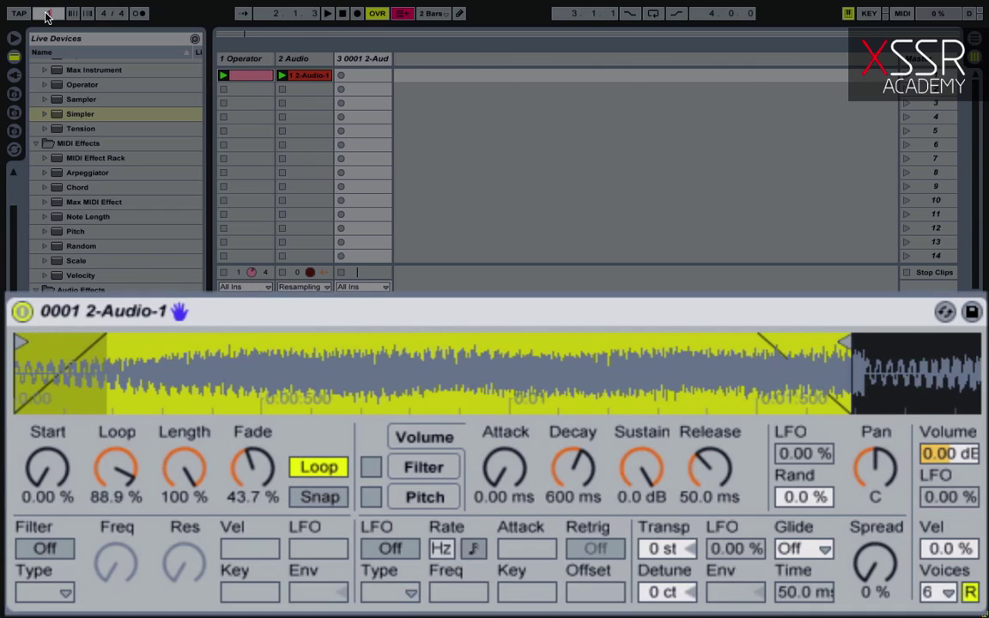
{"action": "left_click", "coordinate": [138, 13]}
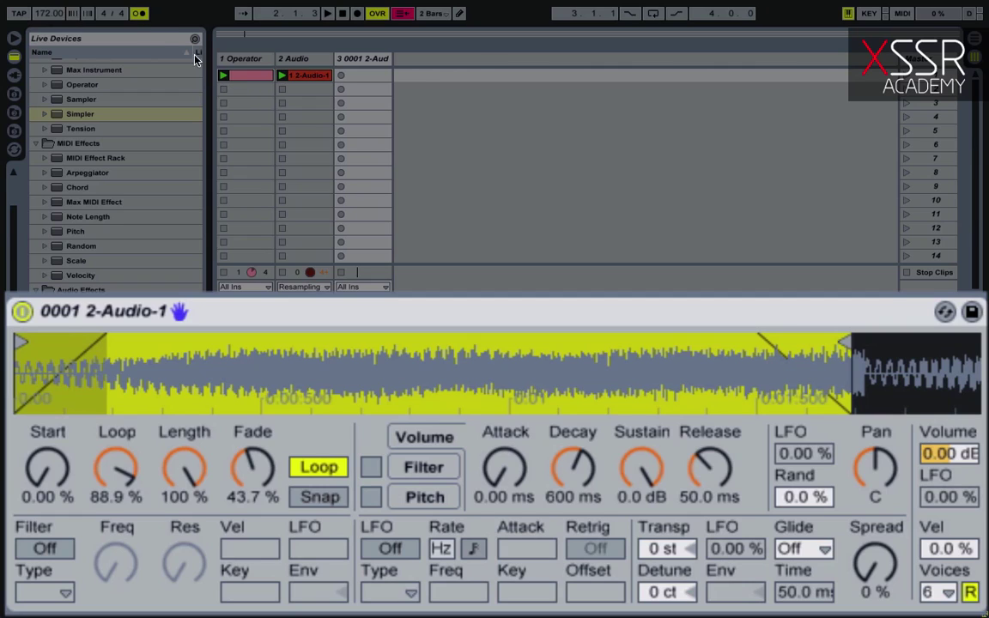
{"action": "key", "text": "space"}
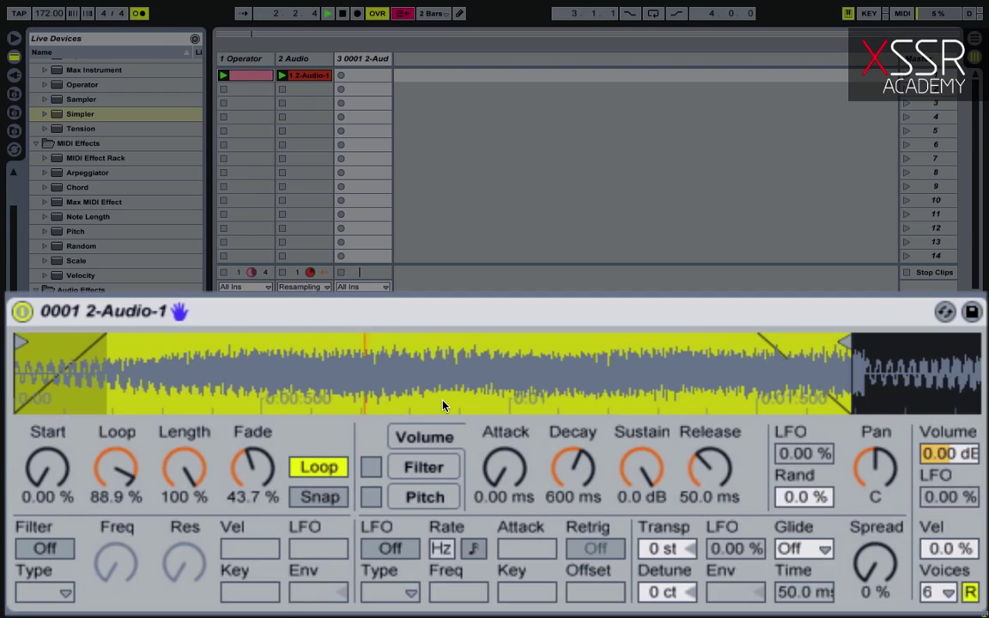
Shorten Simpler's sample in small stages to an end point at about 1.5 seconds.
{"action": "mouse_move", "coordinate": [849, 341]}
{"action": "left_mouse_down"}
{"action": "mouse_move", "coordinate": [805, 337]}
{"action": "mouse_move", "coordinate": [800, 348]}
{"action": "left_mouse_up"}
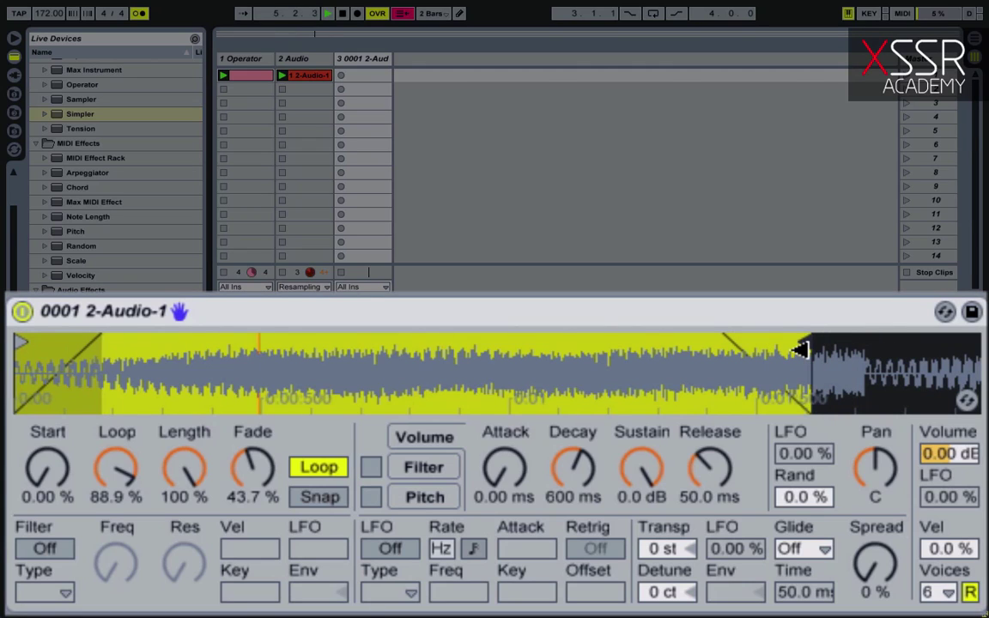
{"action": "left_click_drag", "start_coordinate": [800, 349], "coordinate": [794, 350]}
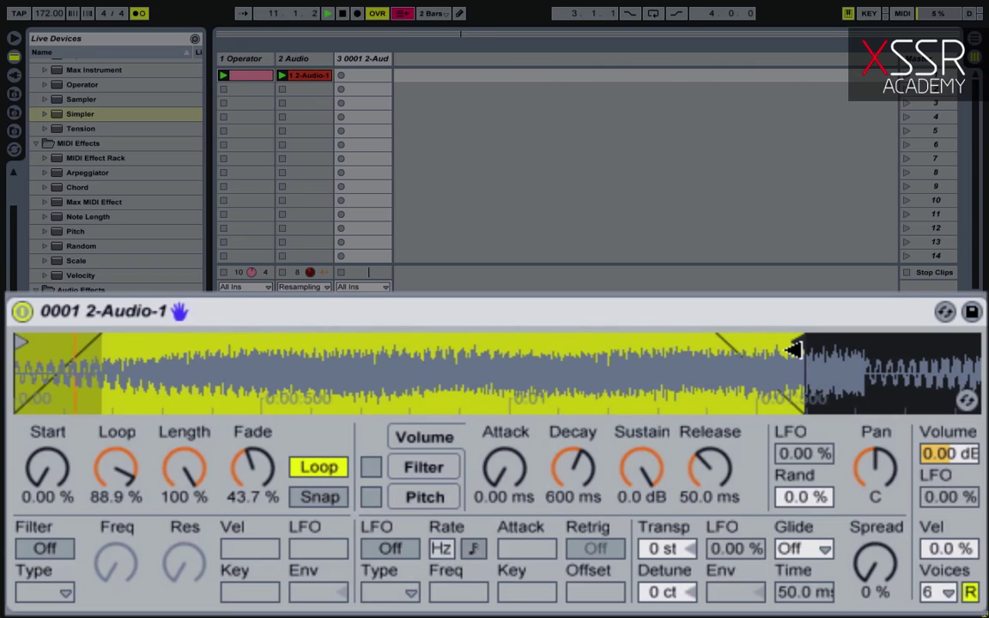
{"action": "left_click_drag", "start_coordinate": [793, 350], "coordinate": [753, 349]}
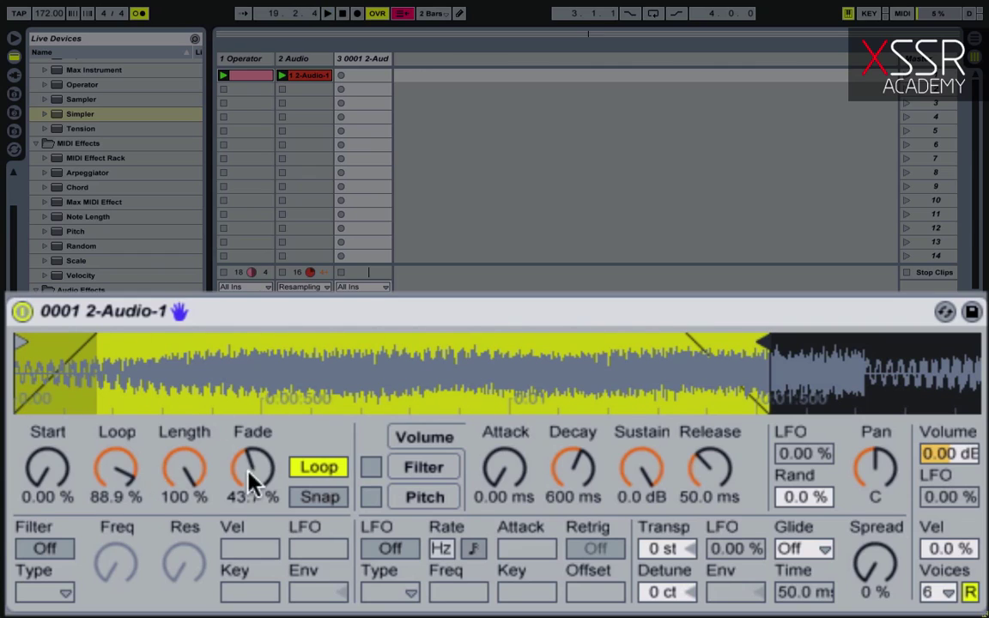
Set Simpler's glide mode to Glide with a time of 100 ms.
{"action": "left_click", "coordinate": [815, 550]}
{"action": "left_click", "coordinate": [802, 571]}
{"action": "left_click", "coordinate": [802, 592]}
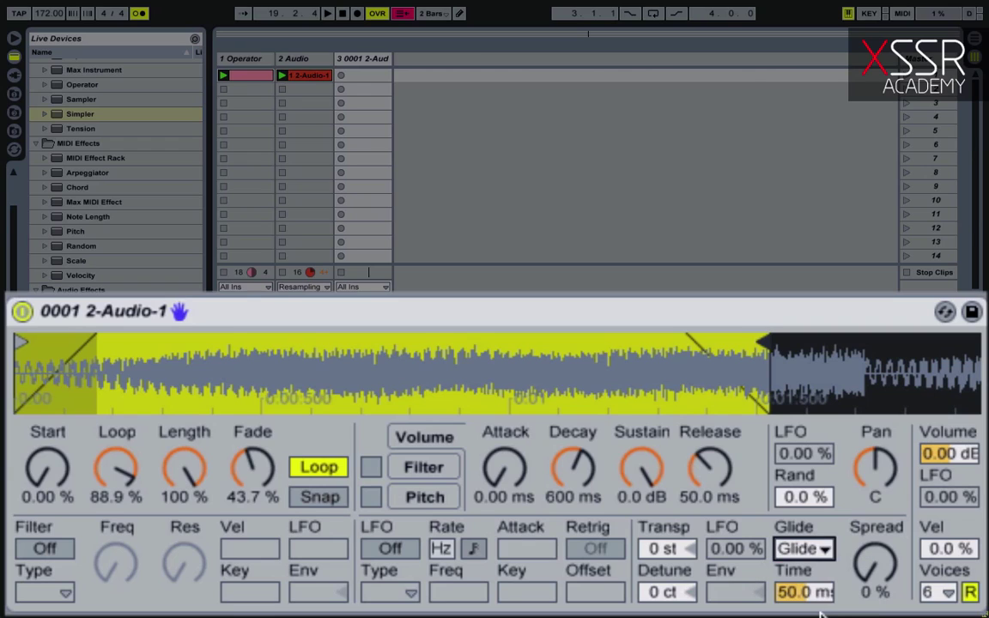
{"action": "type", "text": "100"}
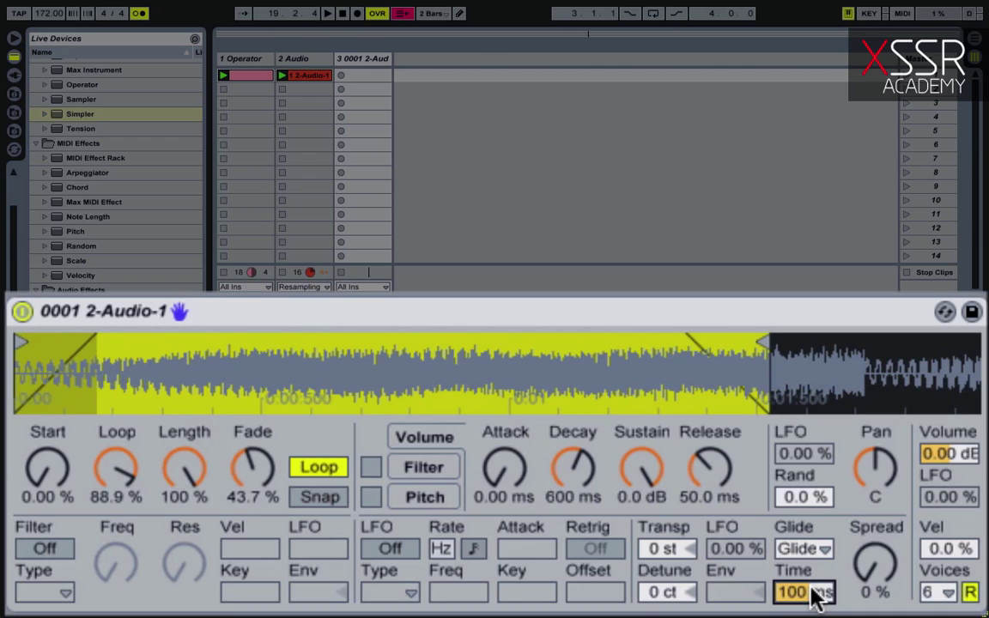
Raise Simpler's Loop amount to 98.4 % and move the sample end slightly earlier.
{"action": "left_click_drag", "start_coordinate": [112, 481], "coordinate": [111, 470]}
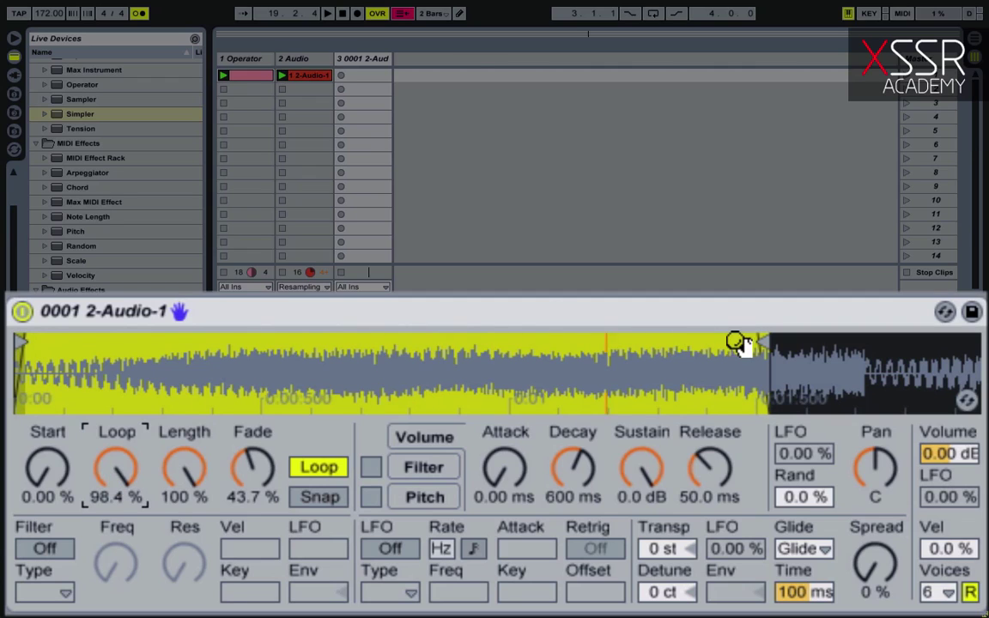
{"action": "left_click_drag", "start_coordinate": [762, 342], "coordinate": [752, 343]}
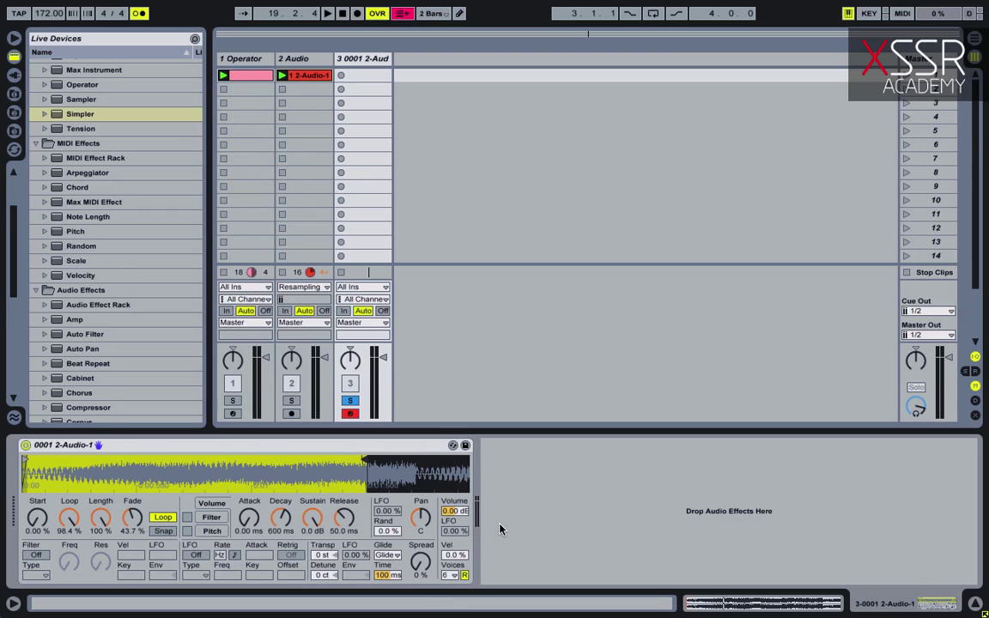
Add an Amp effect after Simpler and choose its Bass model.
{"action": "scroll", "coordinate": [120, 141], "scroll_direction": "up", "scroll_amount": 3}
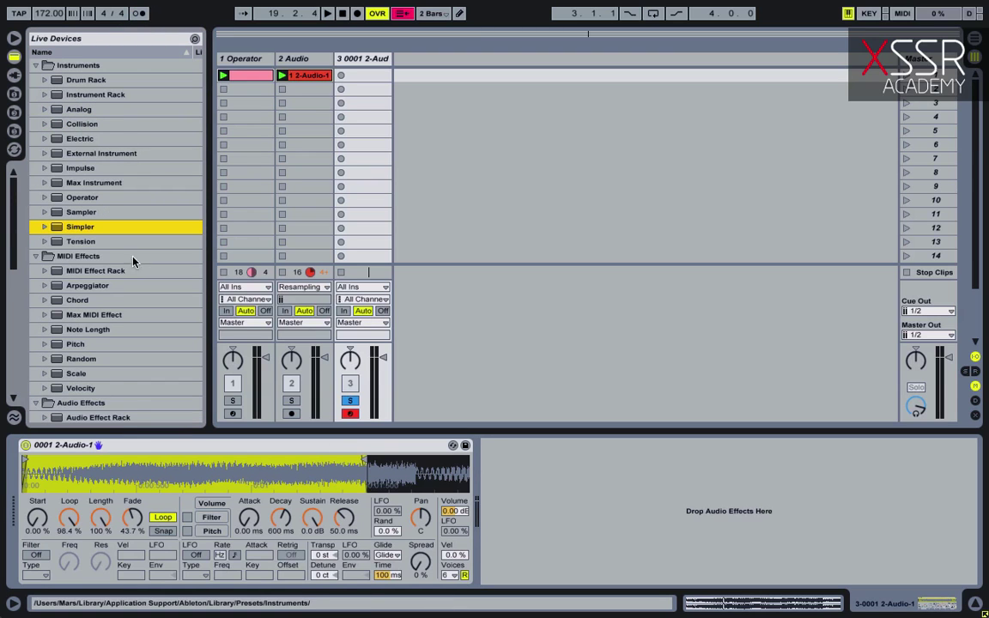
{"action": "scroll", "coordinate": [133, 270], "scroll_direction": "down", "scroll_amount": 5}
{"action": "left_click_drag", "start_coordinate": [75, 265], "coordinate": [598, 471]}
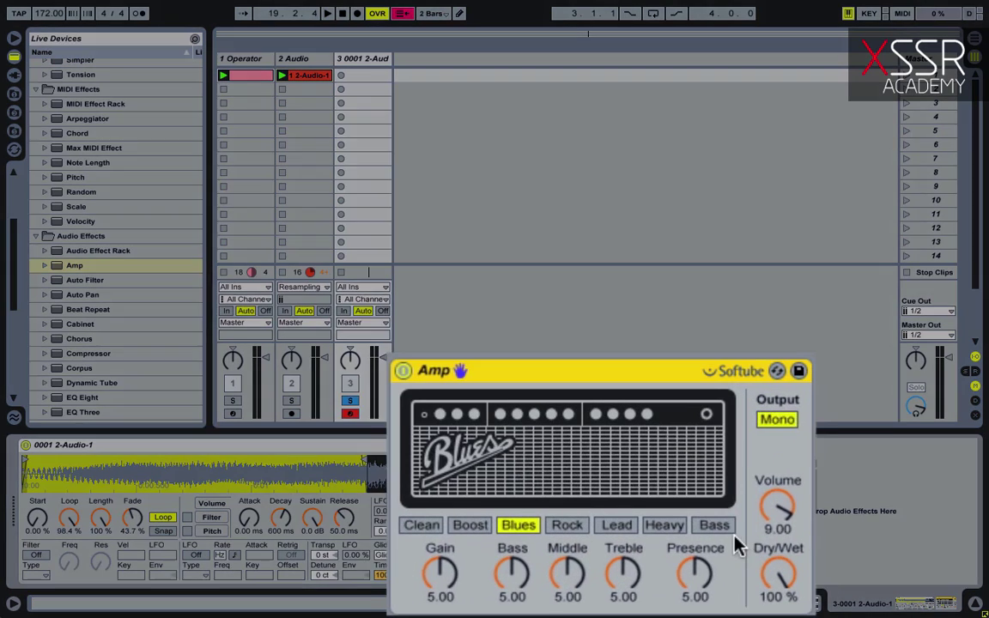
{"action": "left_click", "coordinate": [666, 534]}
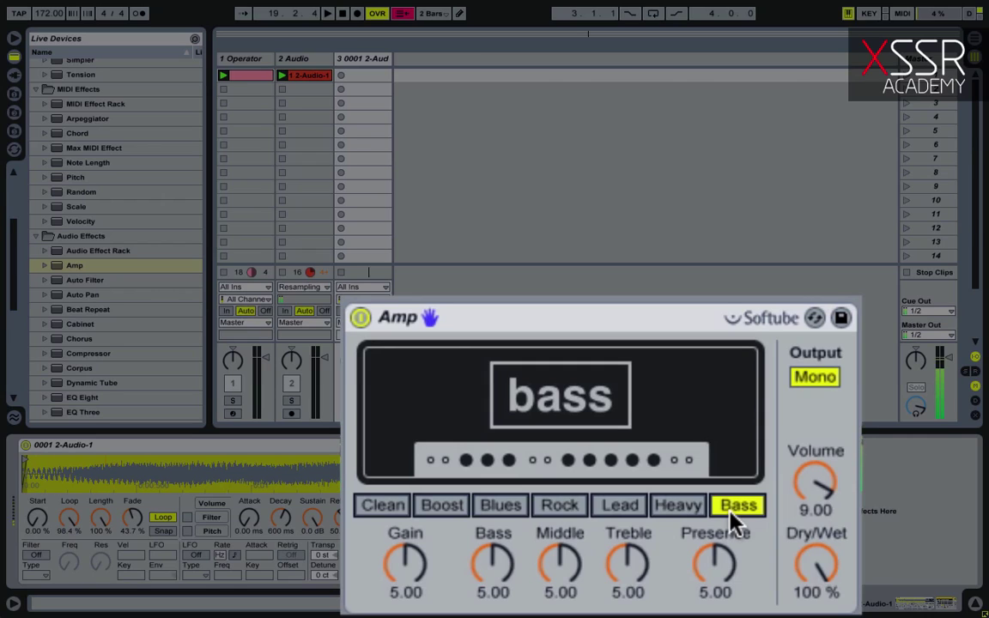
Set the Amp's Treble to 4.05, Presence to 1.98, Volume to 8.57 and Dry/Wet to 69 %.
{"action": "mouse_move", "coordinate": [646, 588]}
{"action": "left_mouse_down"}
{"action": "mouse_move", "coordinate": [645, 609]}
{"action": "mouse_move", "coordinate": [645, 601]}
{"action": "left_mouse_up"}
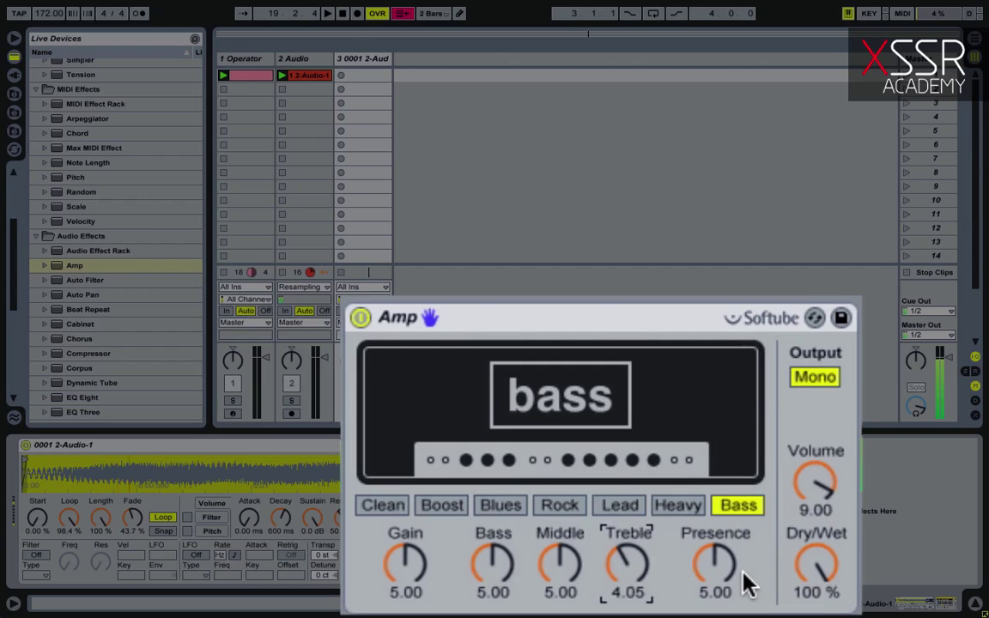
{"action": "mouse_move", "coordinate": [715, 571]}
{"action": "left_mouse_down"}
{"action": "mouse_move", "coordinate": [715, 611]}
{"action": "mouse_move", "coordinate": [715, 592]}
{"action": "left_mouse_up"}
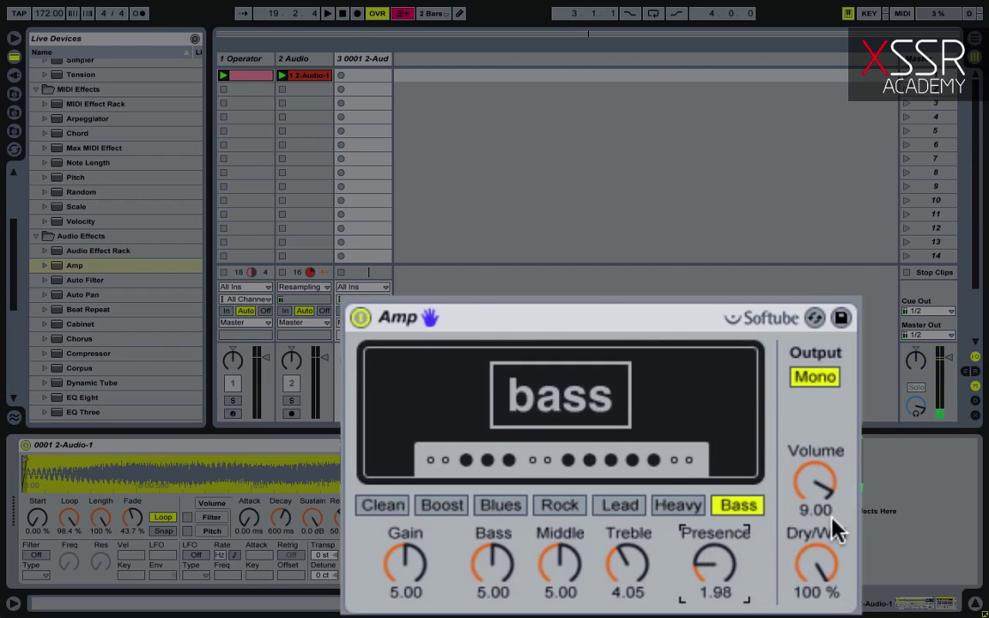
{"action": "left_click", "coordinate": [815, 482]}
{"action": "left_click_drag", "start_coordinate": [816, 482], "coordinate": [815, 491]}
{"action": "left_click_drag", "start_coordinate": [827, 563], "coordinate": [827, 590]}
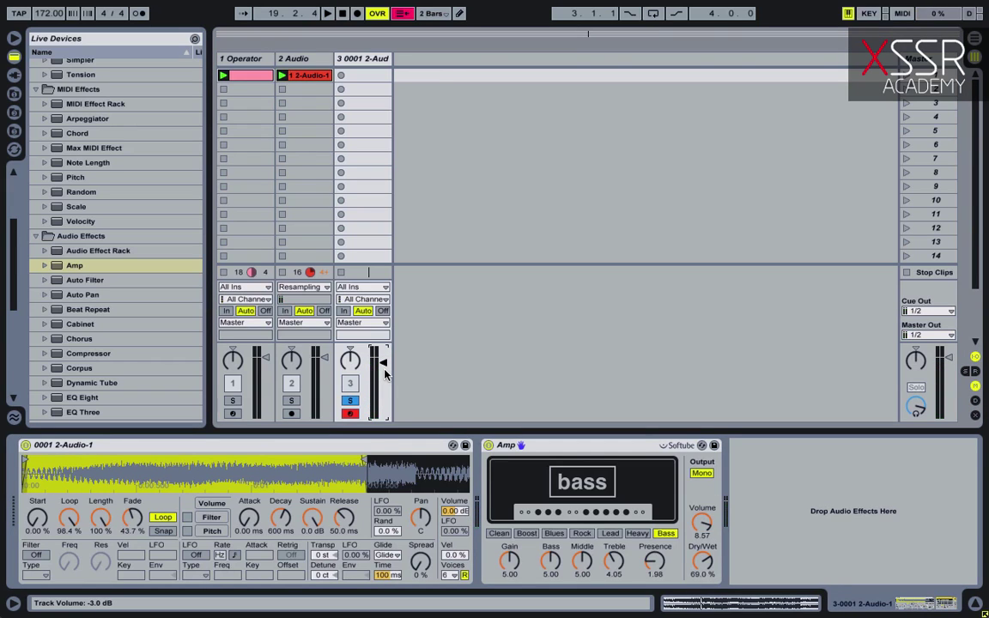
Group Simpler into an Instrument Rack and duplicate its chain twice to get three chains.
{"action": "left_click", "coordinate": [245, 445]}
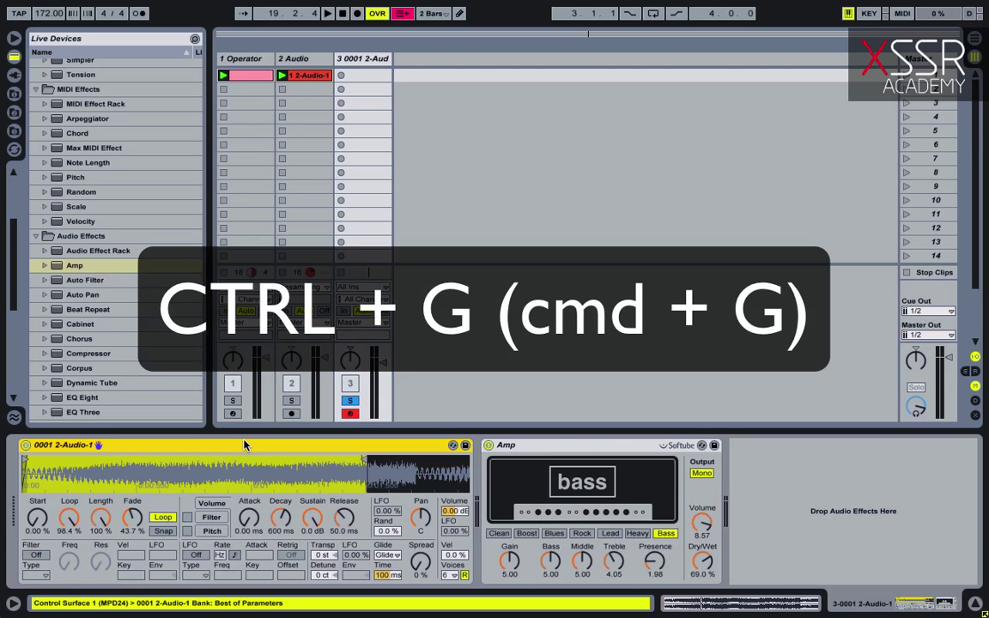
{"action": "key", "text": "ctrl+g"}
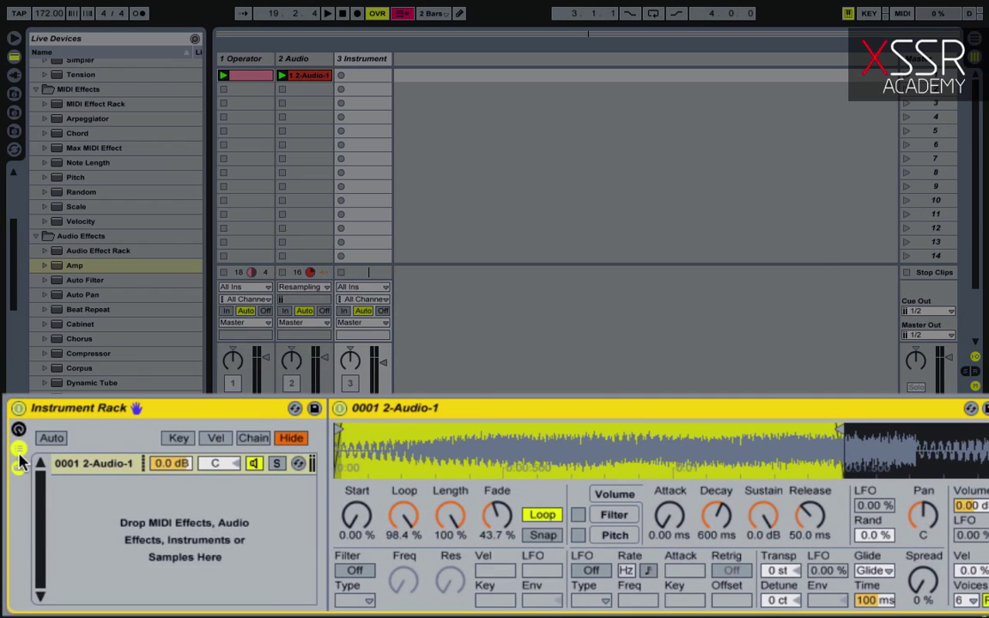
{"action": "left_click", "coordinate": [107, 464]}
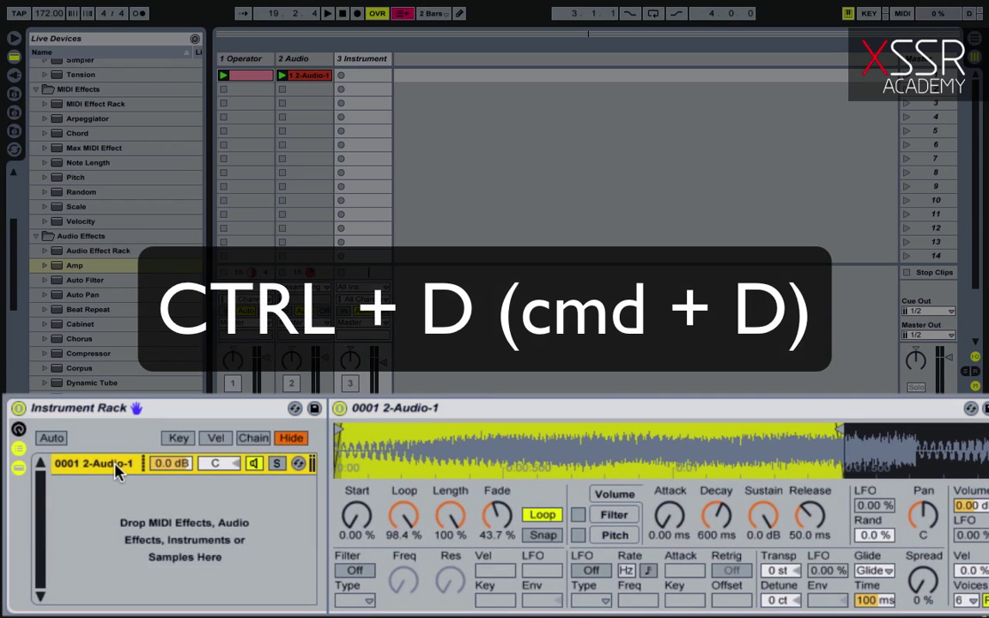
{"action": "key", "text": "ctrl+d"}
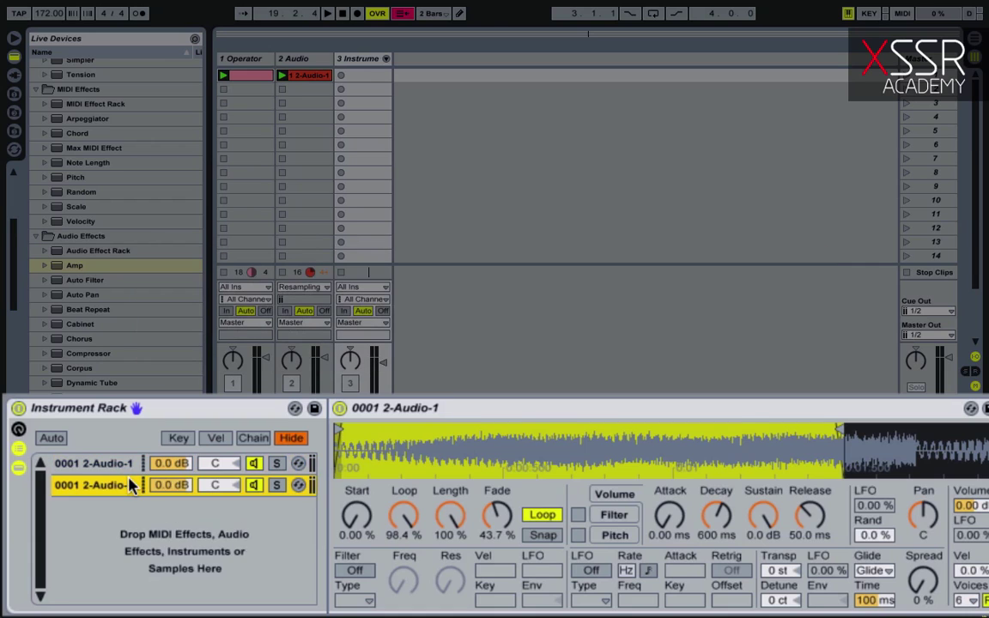
{"action": "key", "text": "ctrl+d"}
Detune the Simpler in the rack's second chain to -4 ct.
{"action": "left_click", "coordinate": [119, 486]}
{"action": "left_click", "coordinate": [119, 488]}
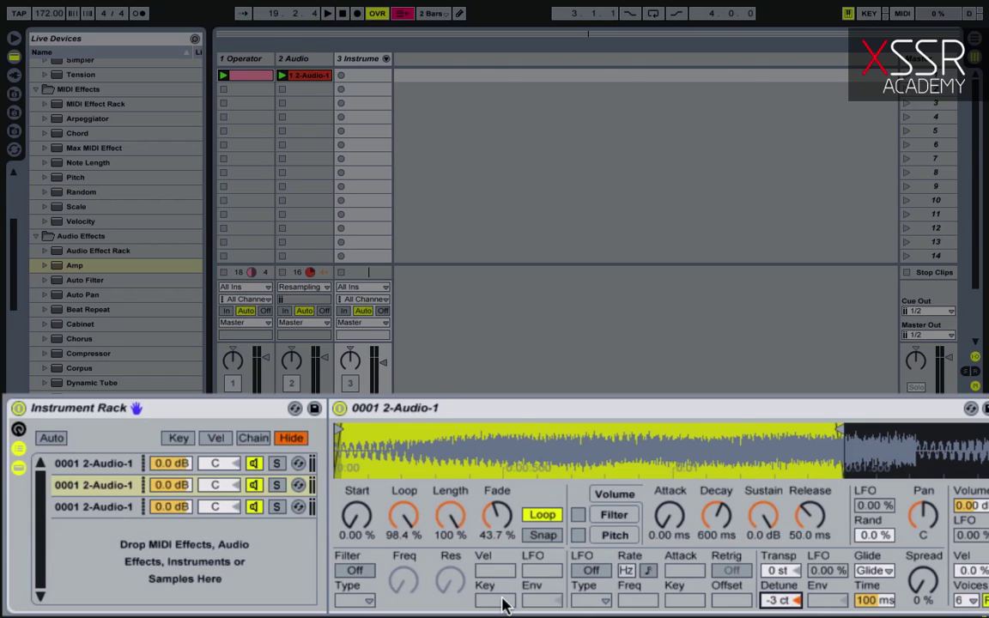
{"action": "key", "text": "Down"}
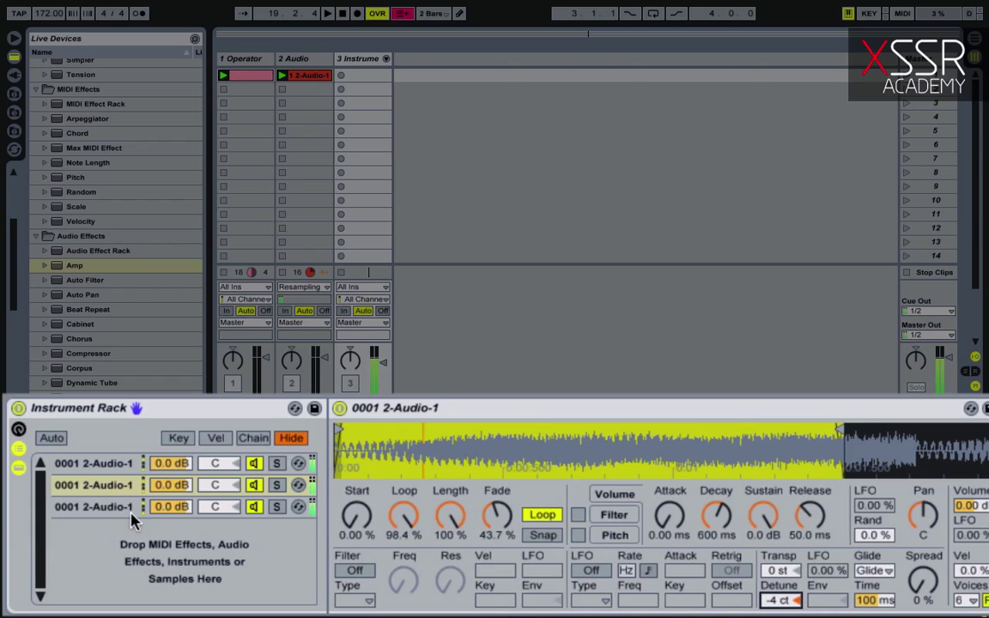
Detune the Simpler in the rack's third chain to +3 ct and play notes to audition the layered sound.
{"action": "left_click", "coordinate": [99, 505]}
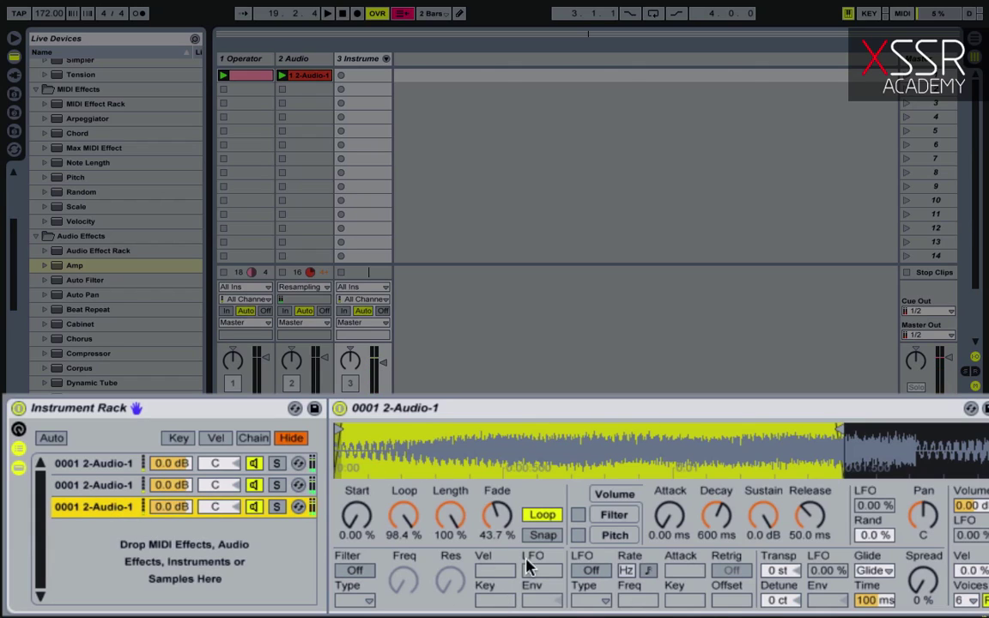
{"action": "left_click", "coordinate": [788, 602]}
{"action": "key", "text": "a"}
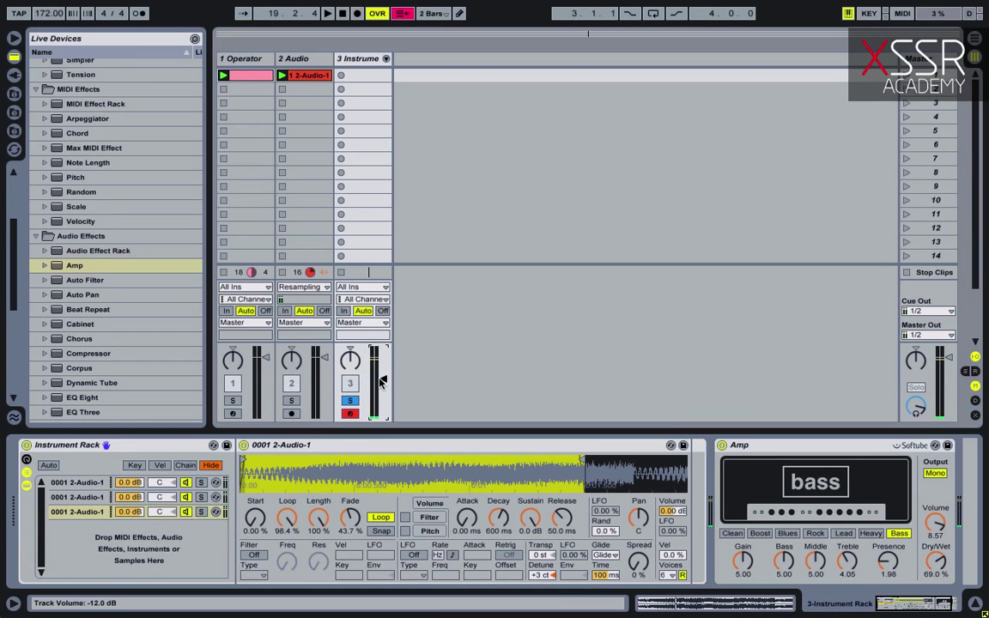
{"action": "key", "text": "a"}
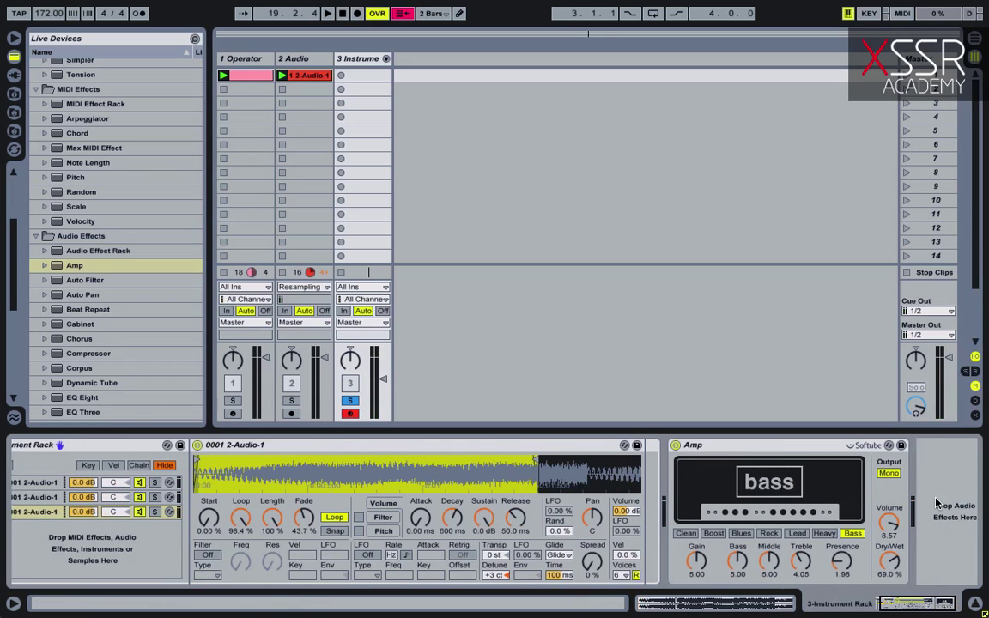
Add a Reverb effect after Amp, lower its Dry/Wet to about 25 %, and adjust its Decay Time.
{"action": "scroll", "coordinate": [86, 350], "scroll_direction": "down", "scroll_amount": 3}
{"action": "scroll", "coordinate": [86, 350], "scroll_direction": "down", "scroll_amount": 10}
{"action": "left_click_drag", "start_coordinate": [86, 353], "coordinate": [913, 471]}
{"action": "left_click_drag", "start_coordinate": [953, 562], "coordinate": [952, 570]}
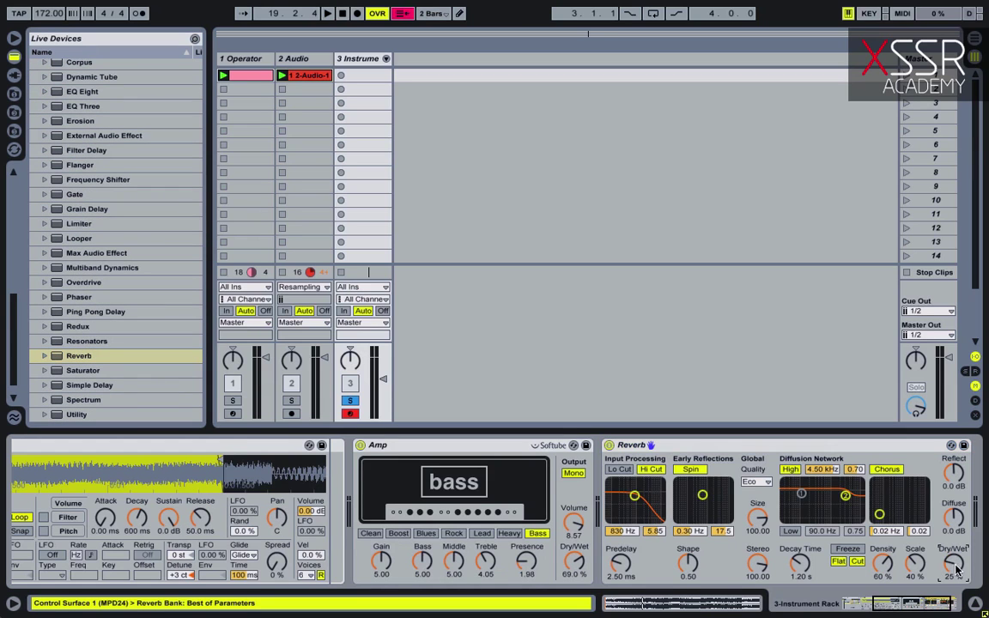
{"action": "left_click_drag", "start_coordinate": [799, 563], "coordinate": [800, 574]}
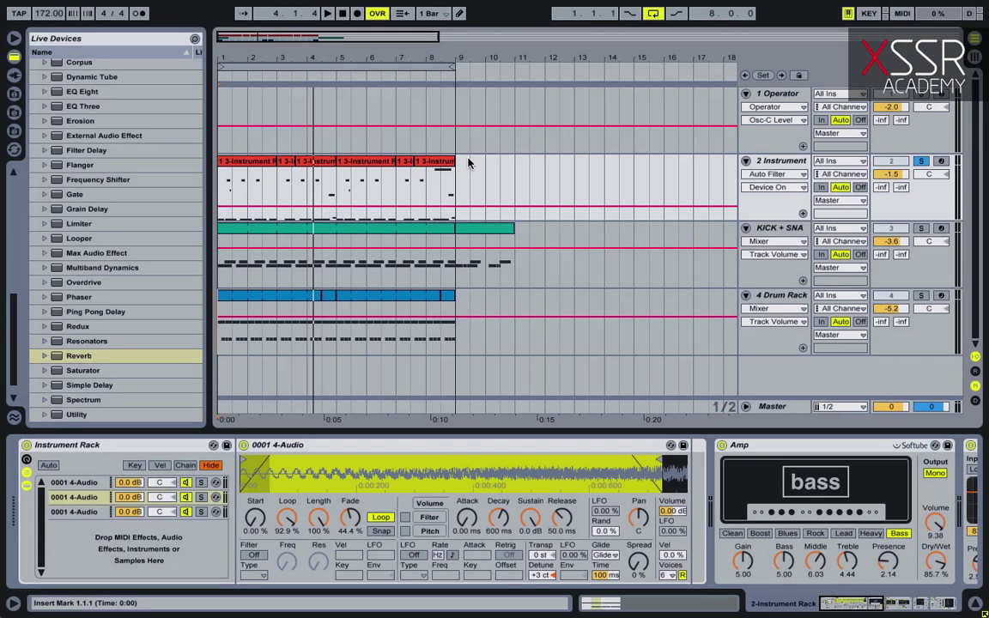
Play the finished arrangement from the beginning to hear the bass together with the drums.
{"action": "left_click", "coordinate": [340, 15]}
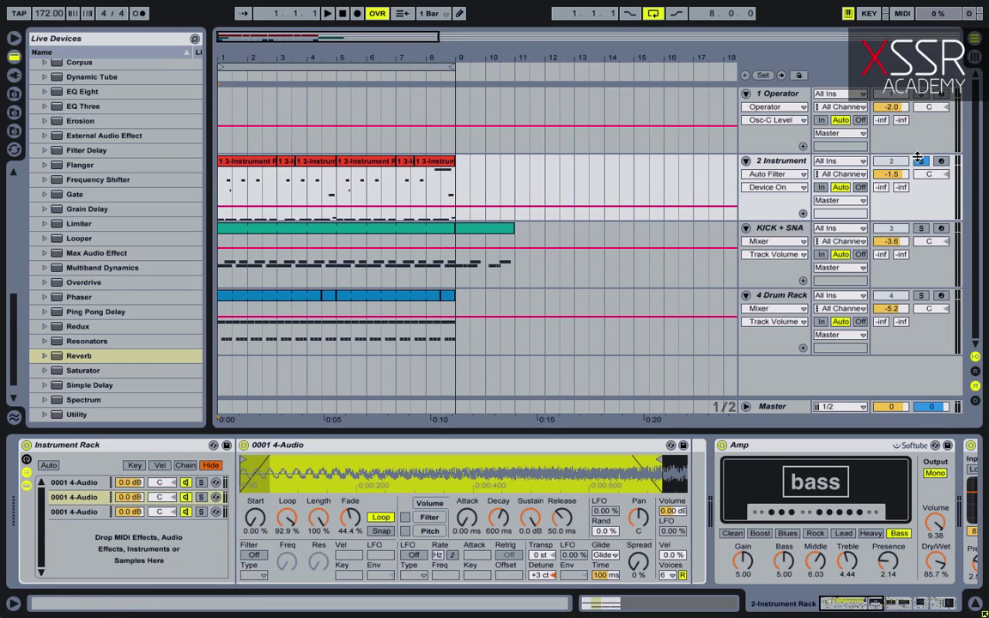
{"action": "key", "text": "space"}
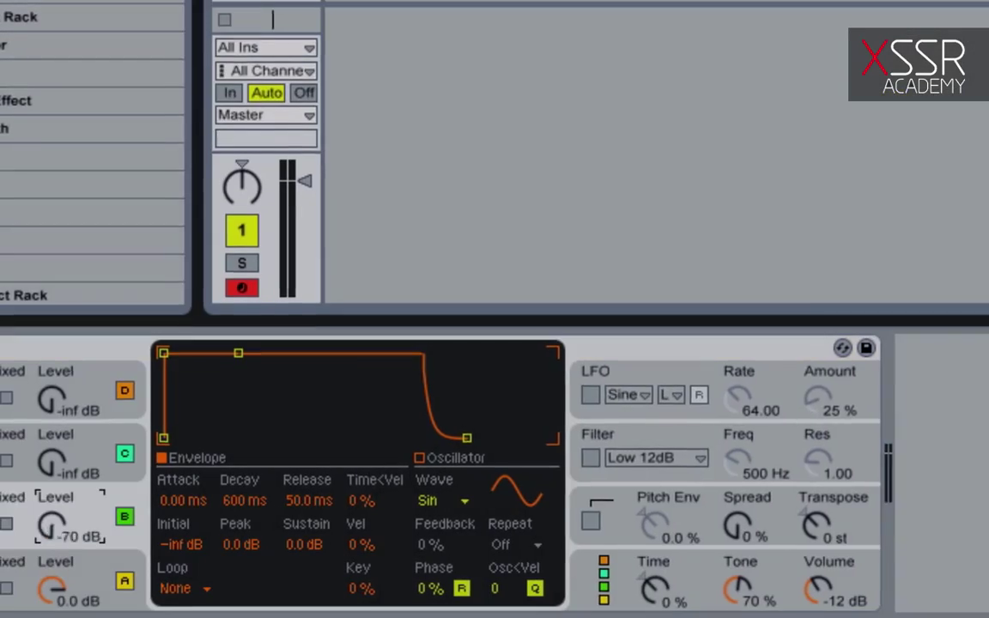
Set Operator's oscillator B level to -10 dB and oscillator C to -19 dB with the Sq16 waveform.
{"action": "left_click_drag", "start_coordinate": [47, 524], "coordinate": [48, 508]}
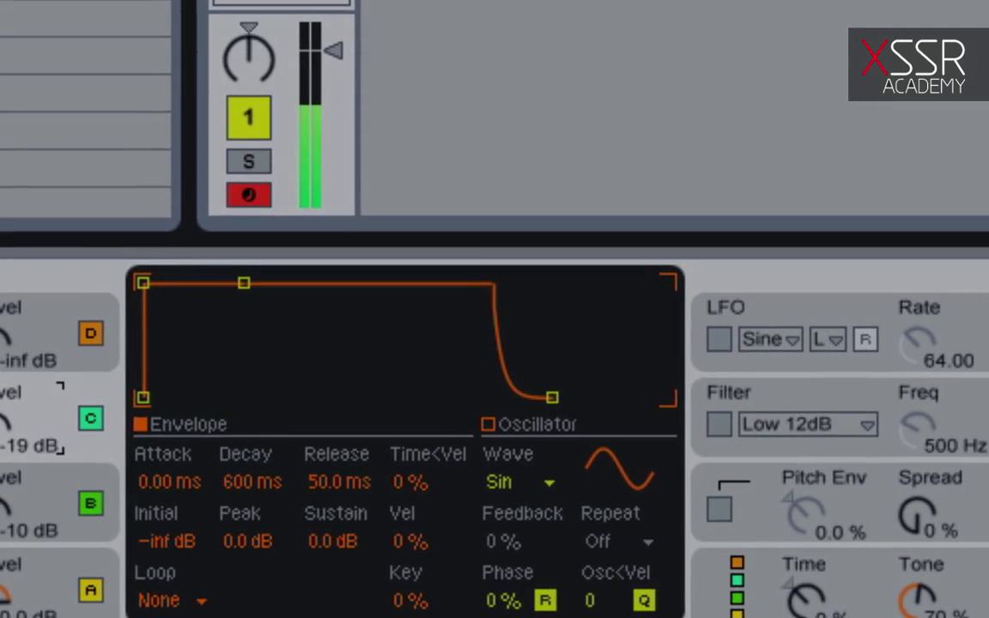
{"action": "left_click", "coordinate": [519, 481]}
{"action": "left_click", "coordinate": [552, 231]}
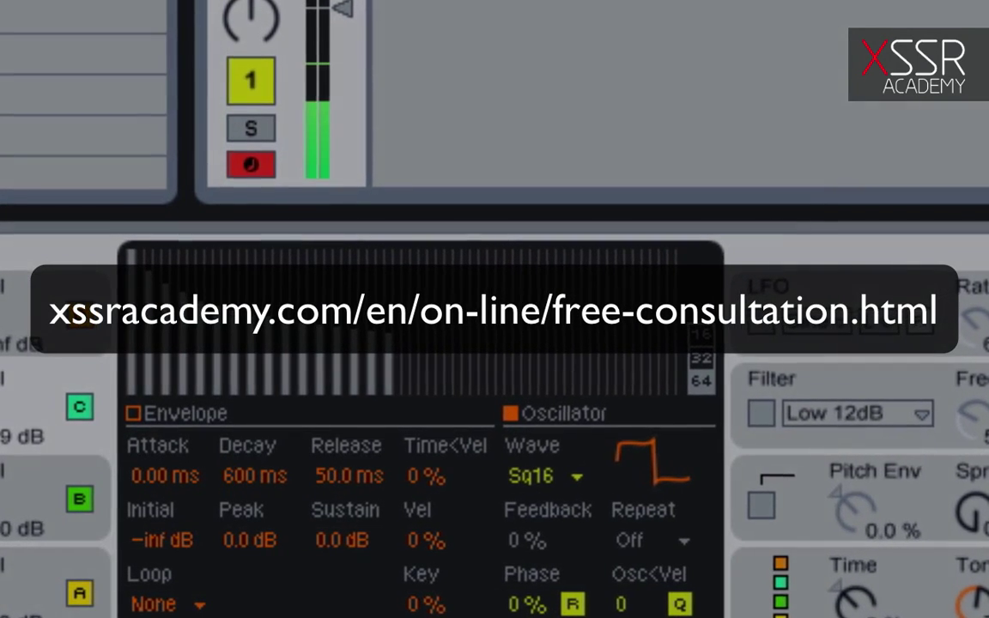
{"action": "key", "text": "ctrl+z"}
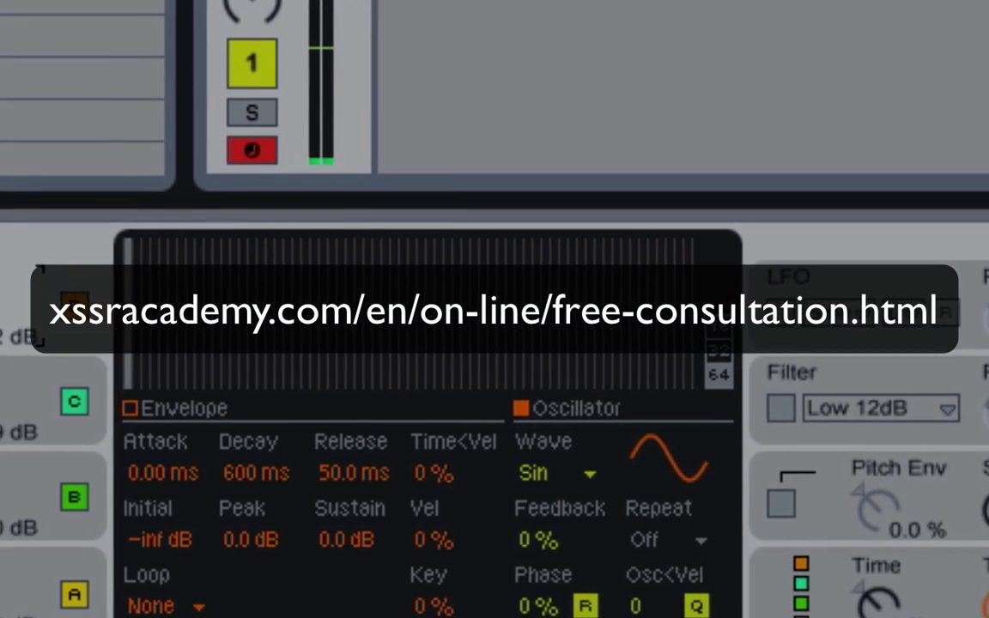